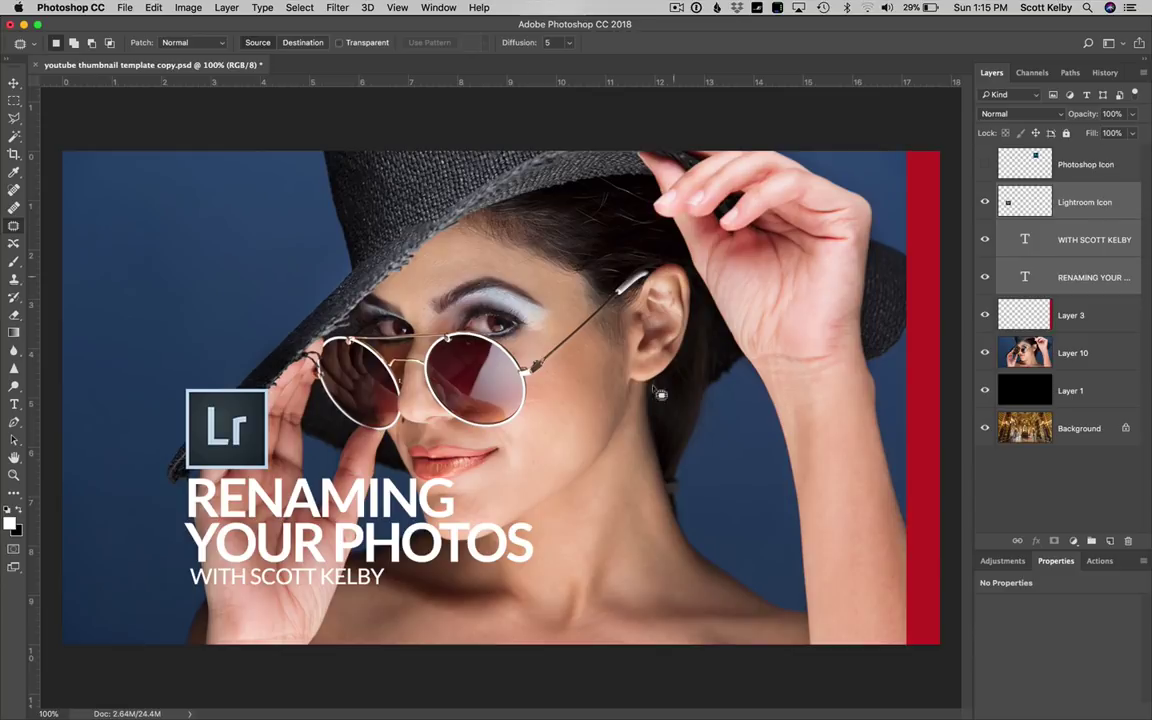
- Nudge the Lr icon and title text right, and move black Layer 1 above the photo layer
click(14, 83)
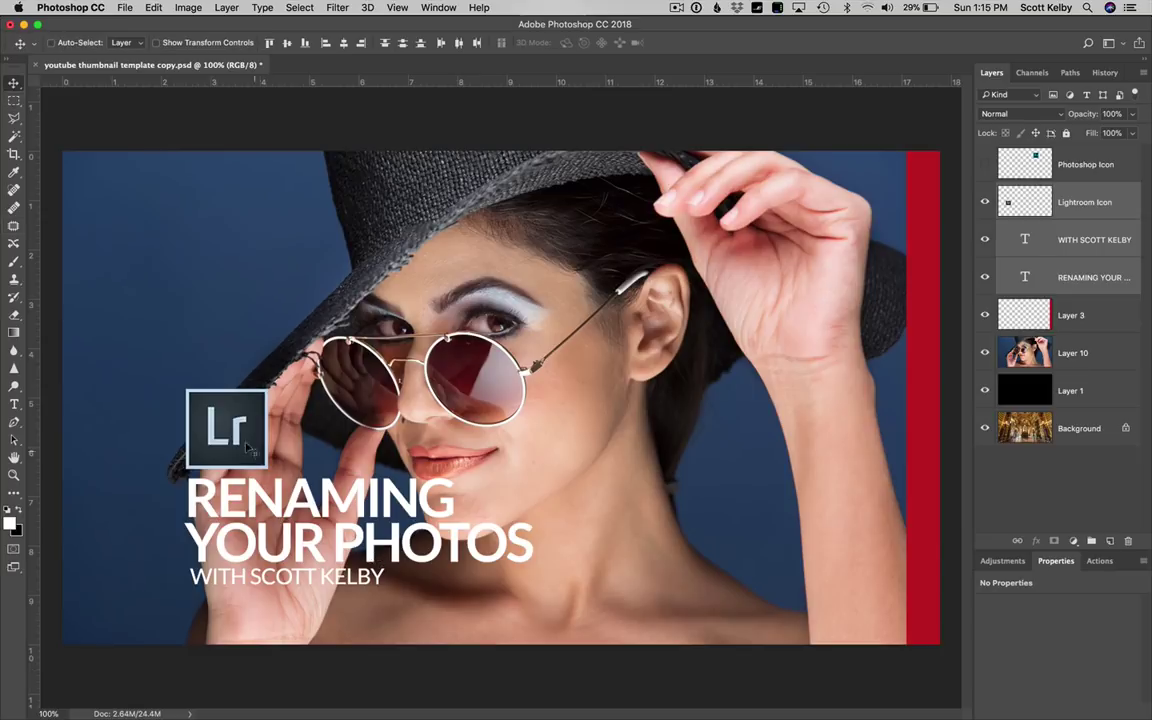
drag(225, 405, 268, 430)
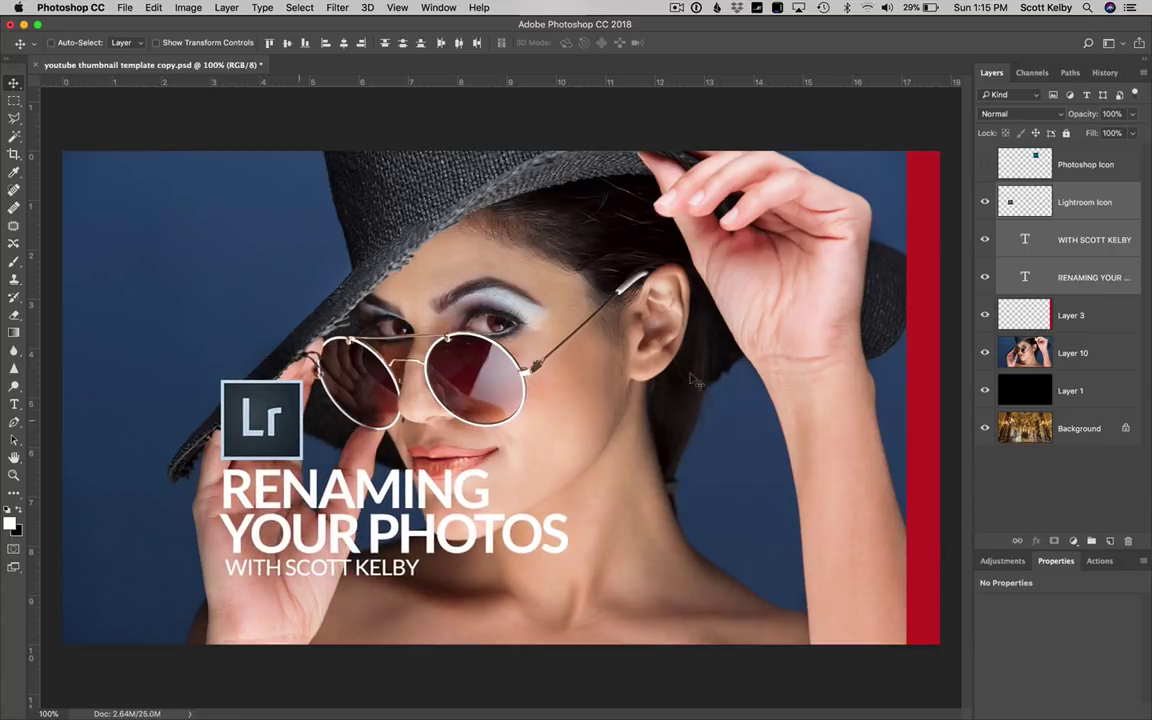
click(1048, 390)
drag(1048, 390, 1029, 340)
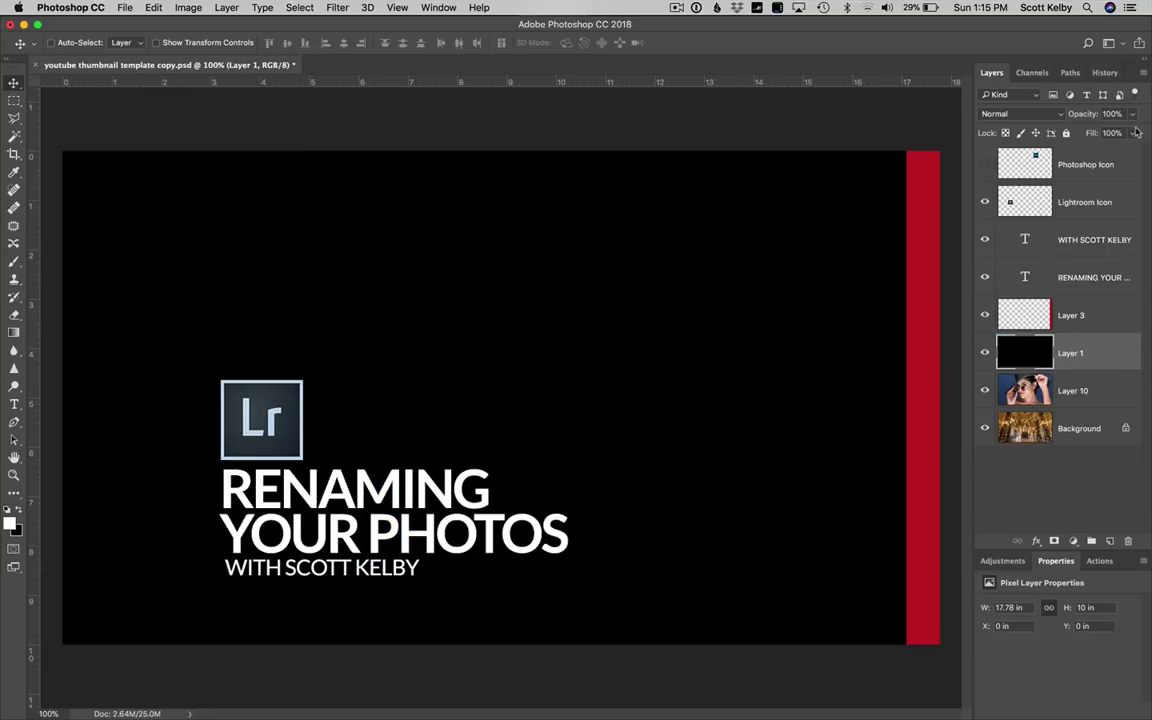
- Dim Layer 1 to 63% opacity and move the icon, byline and title layers further right
drag(1132, 113, 1109, 133)
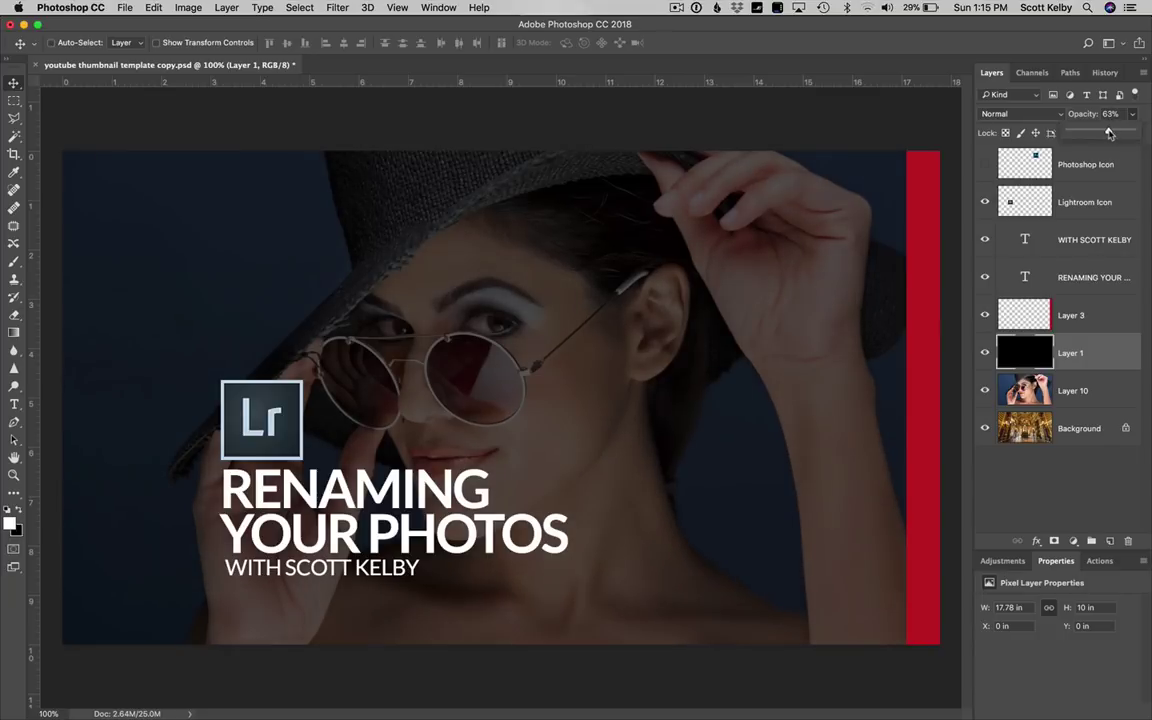
click(1092, 277)
shift+click(1092, 240)
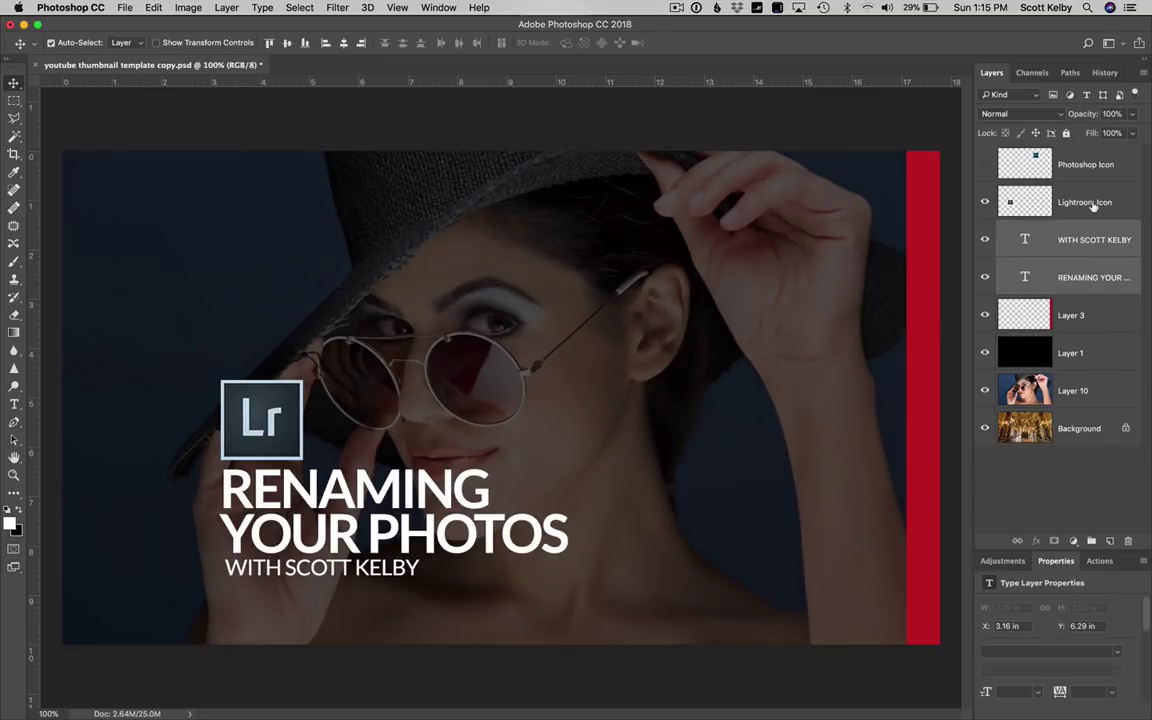
shift+click(1093, 203)
drag(352, 438, 300, 320)
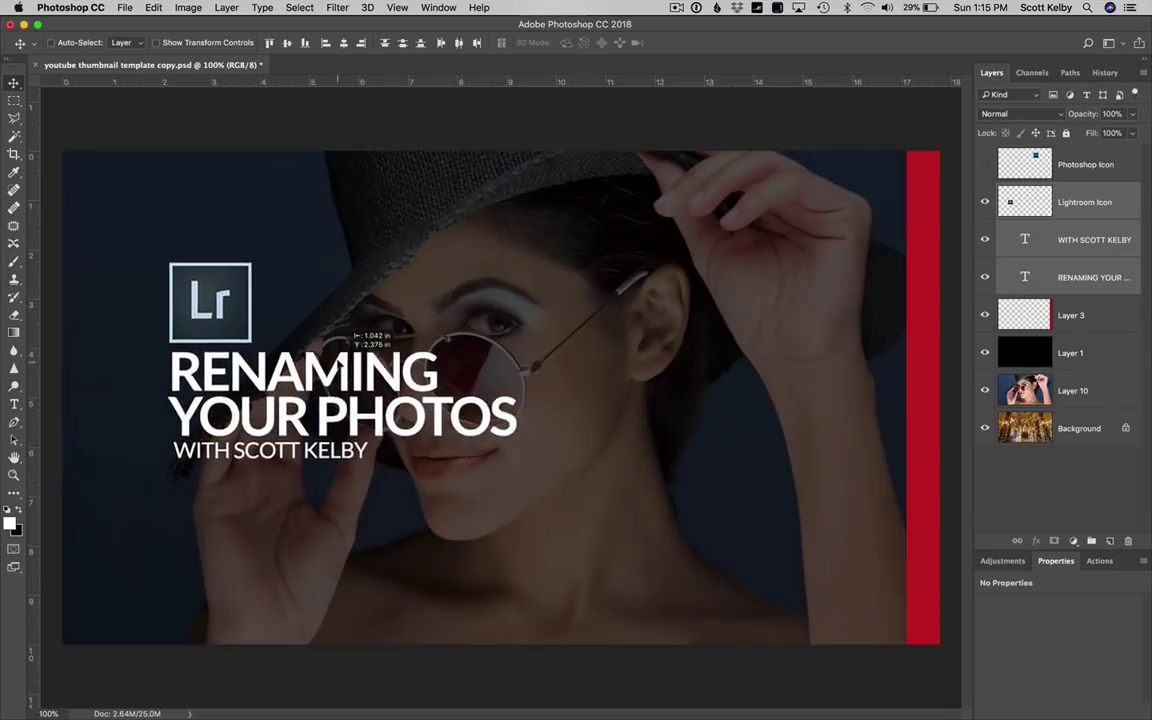
drag(340, 369, 427, 484)
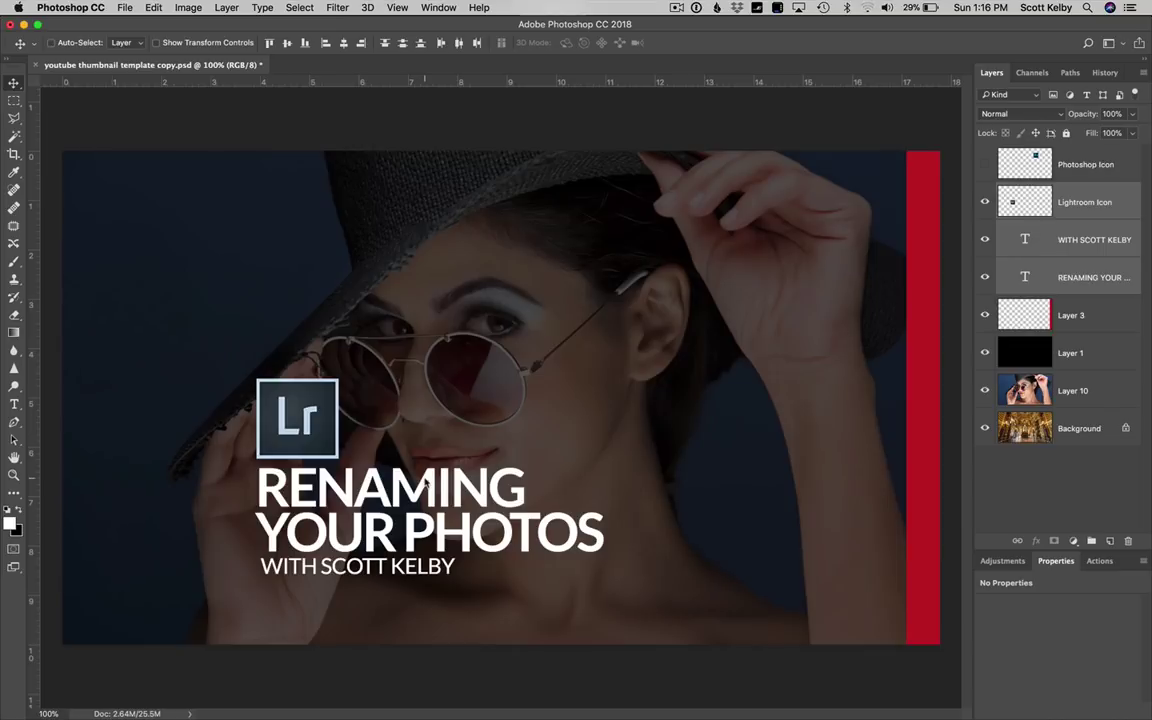
- Restore Layer 1 to 100% opacity and place it back below the woman's photo layer
click(1090, 355)
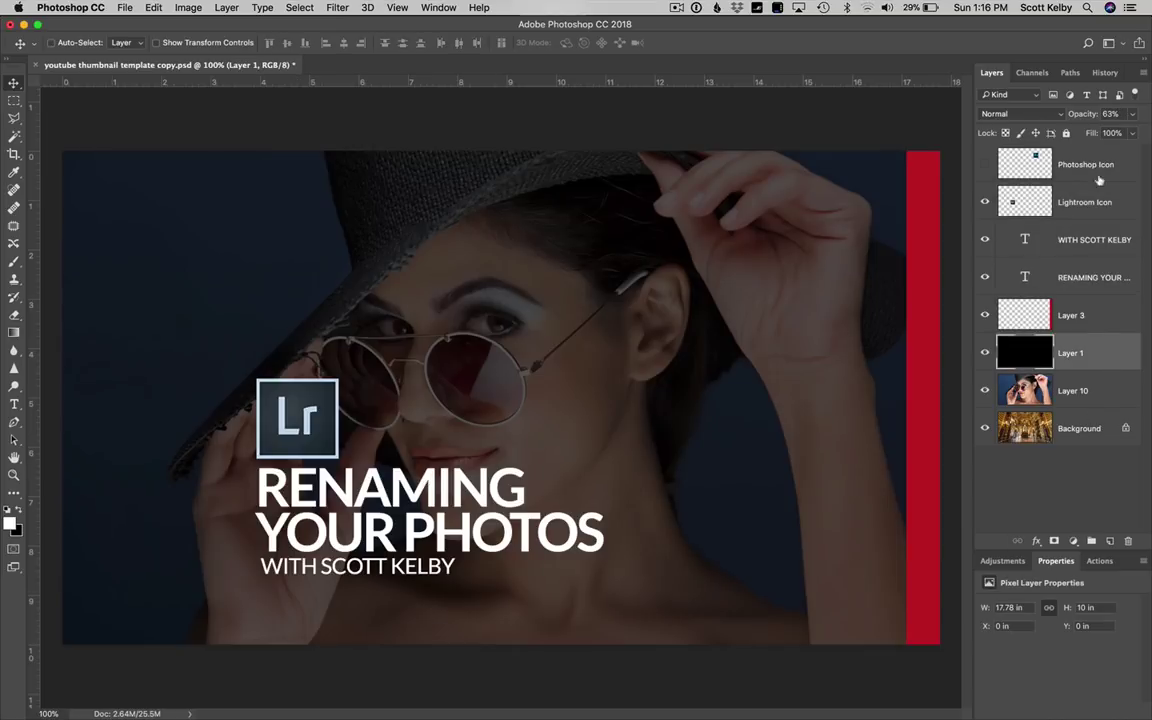
key(0)
drag(1100, 358, 1097, 399)
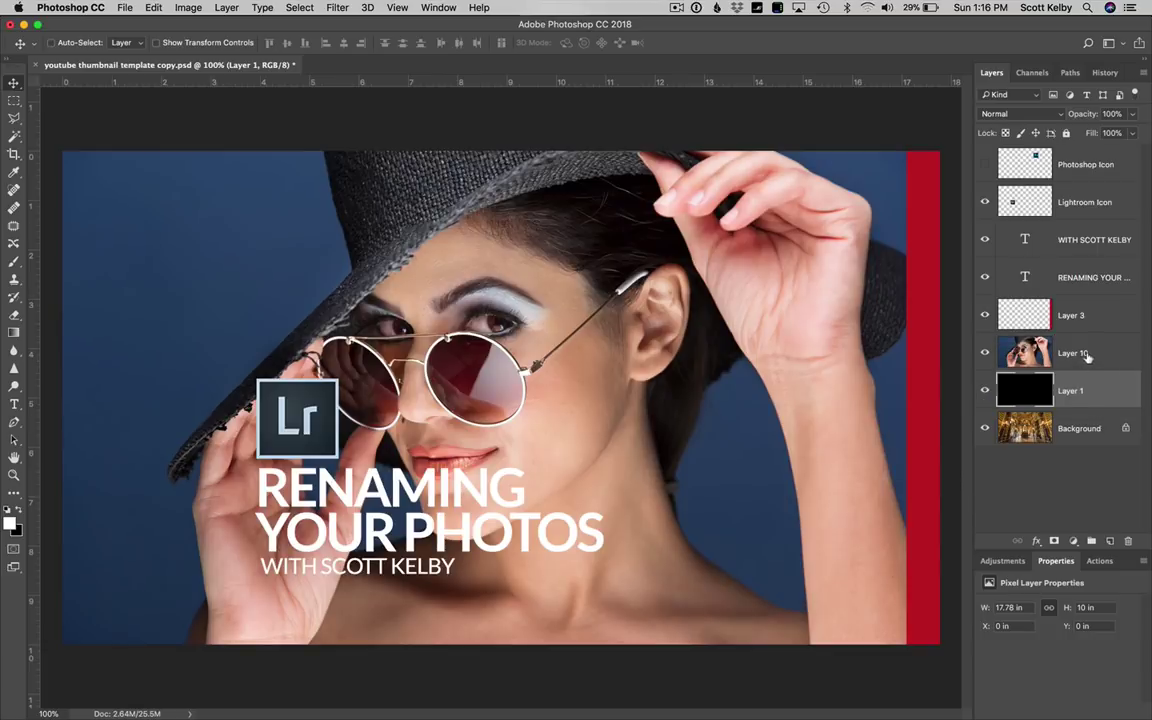
click(1087, 356)
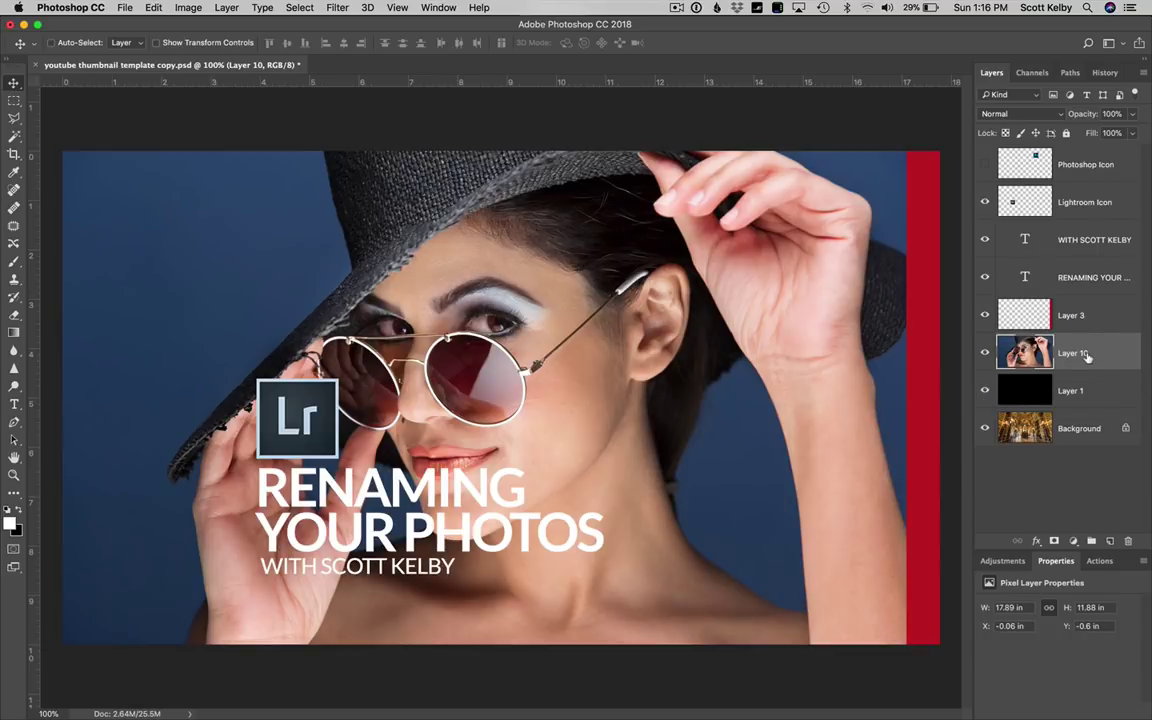
- Drag the Layer 10 photo to the right, exposing a black band on the left
drag(456, 190, 644, 226)
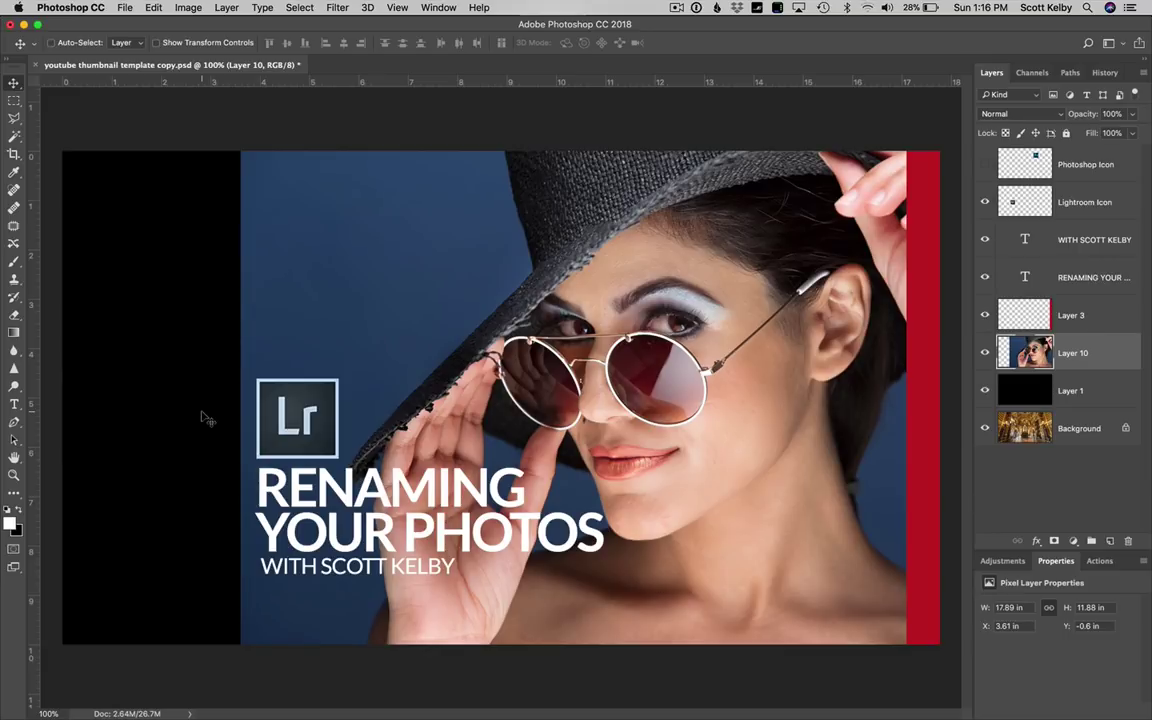
- Duplicate Layer 10 as Layer 10 copy and flip the copy horizontally with Free Transform
drag(1093, 350, 1109, 540)
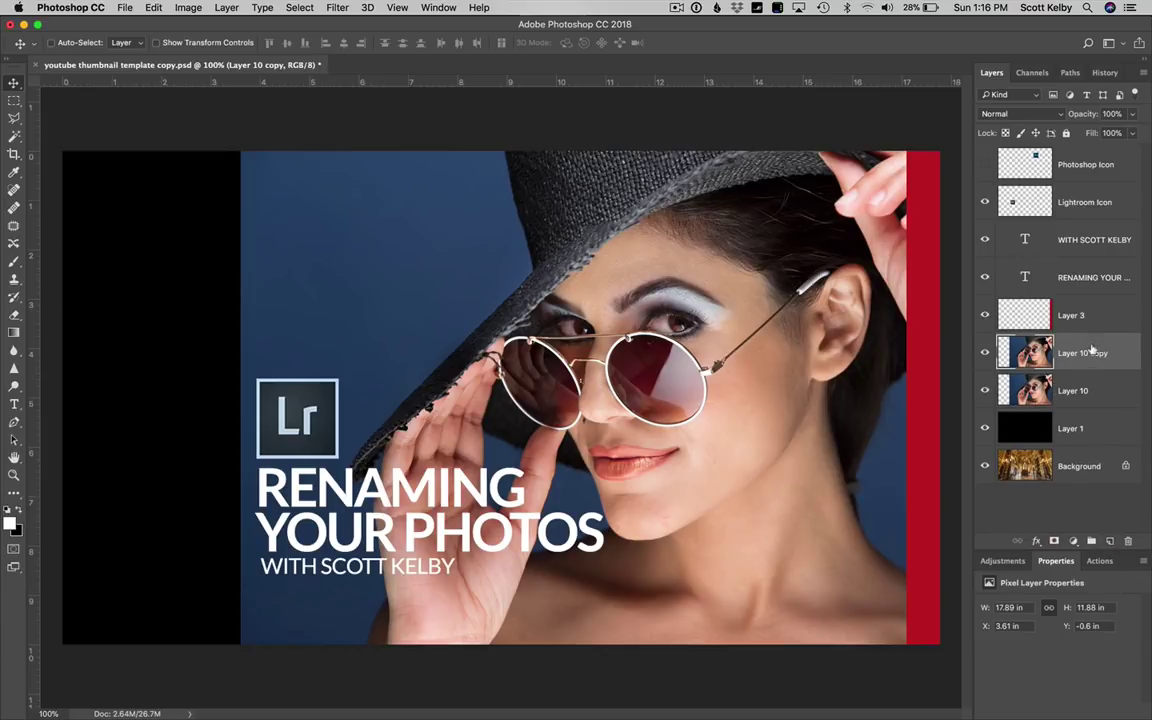
key(super+t)
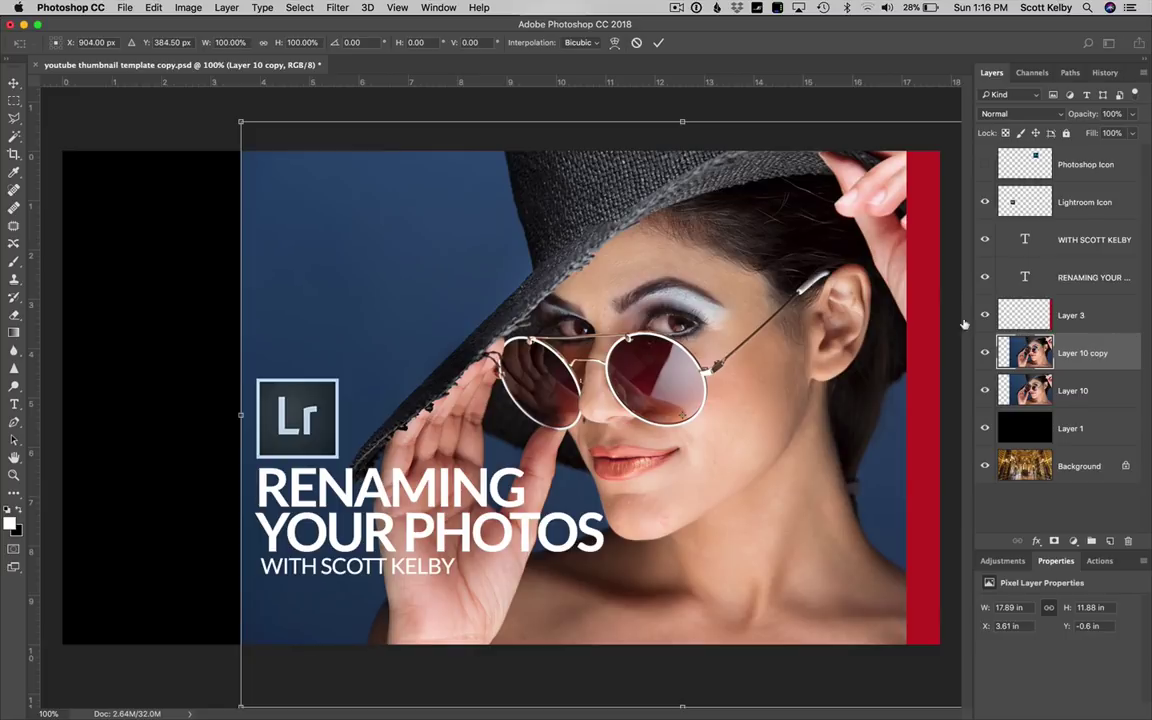
right_click(523, 241)
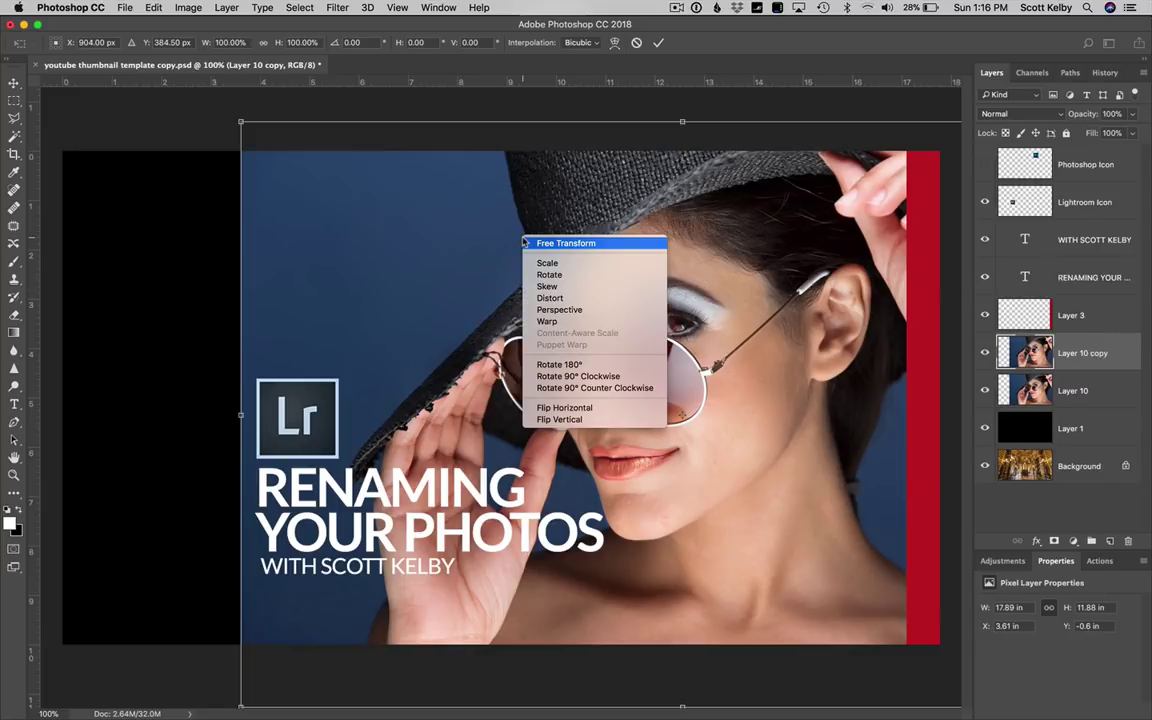
click(618, 409)
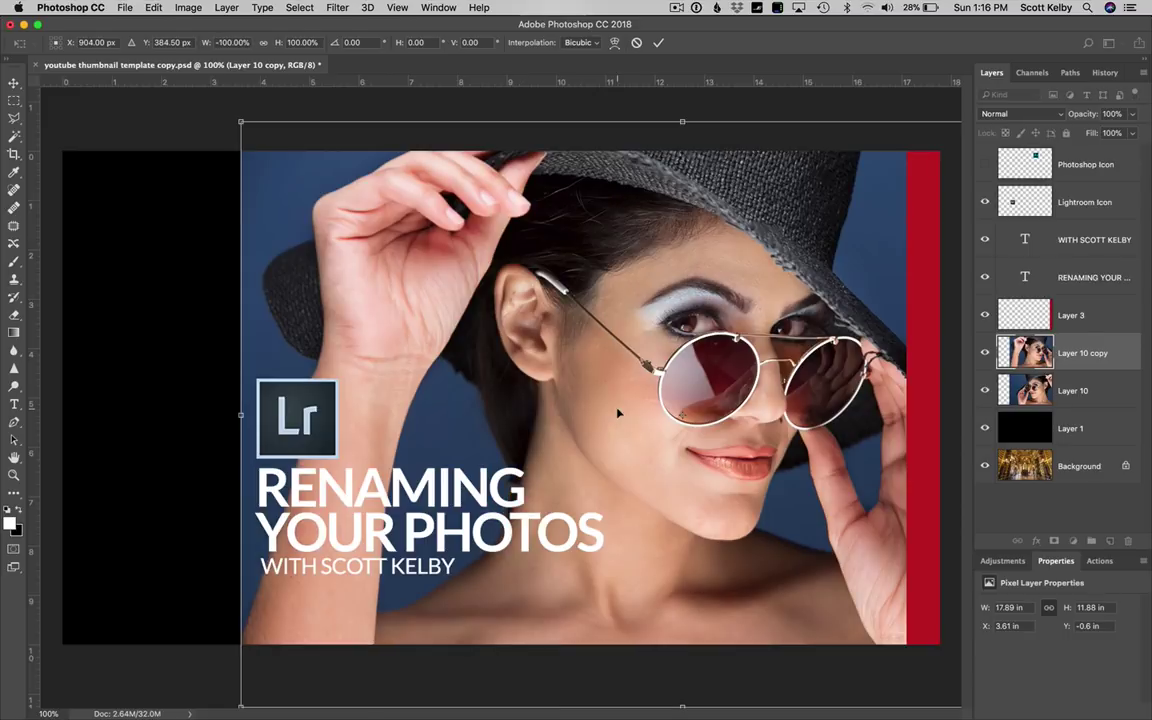
key(Return)
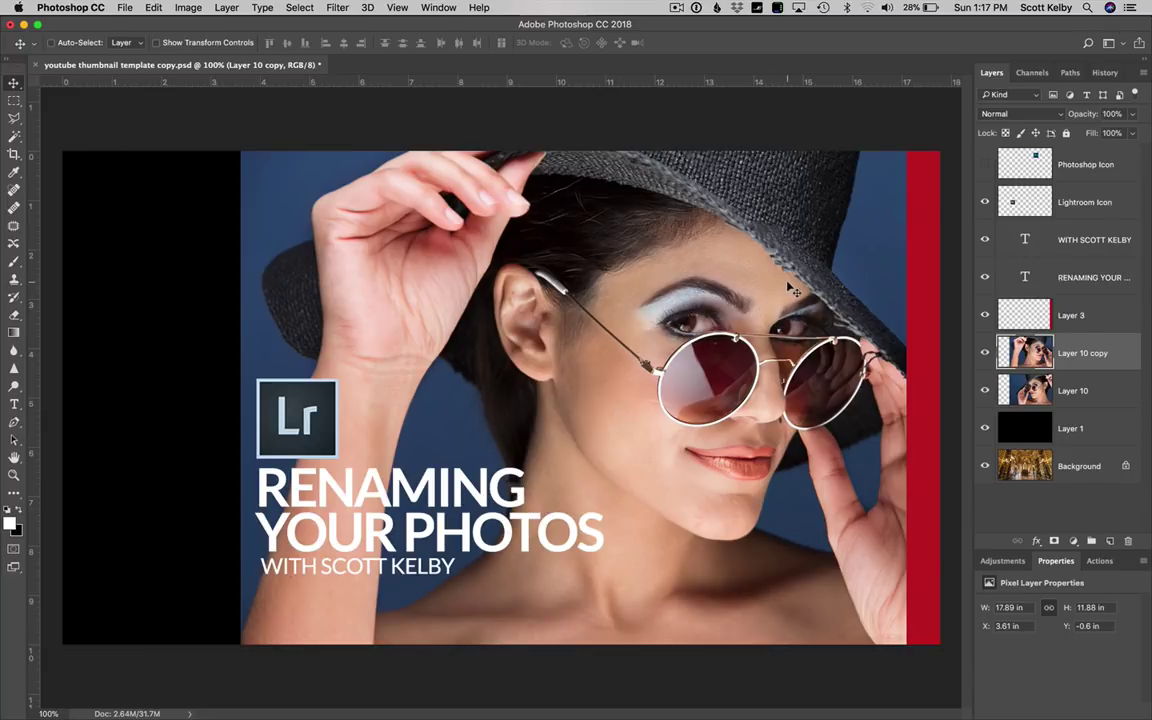
- Slide the flipped copy left over the black strip and delete a thin strip at the seam
drag(841, 289, 240, 256)
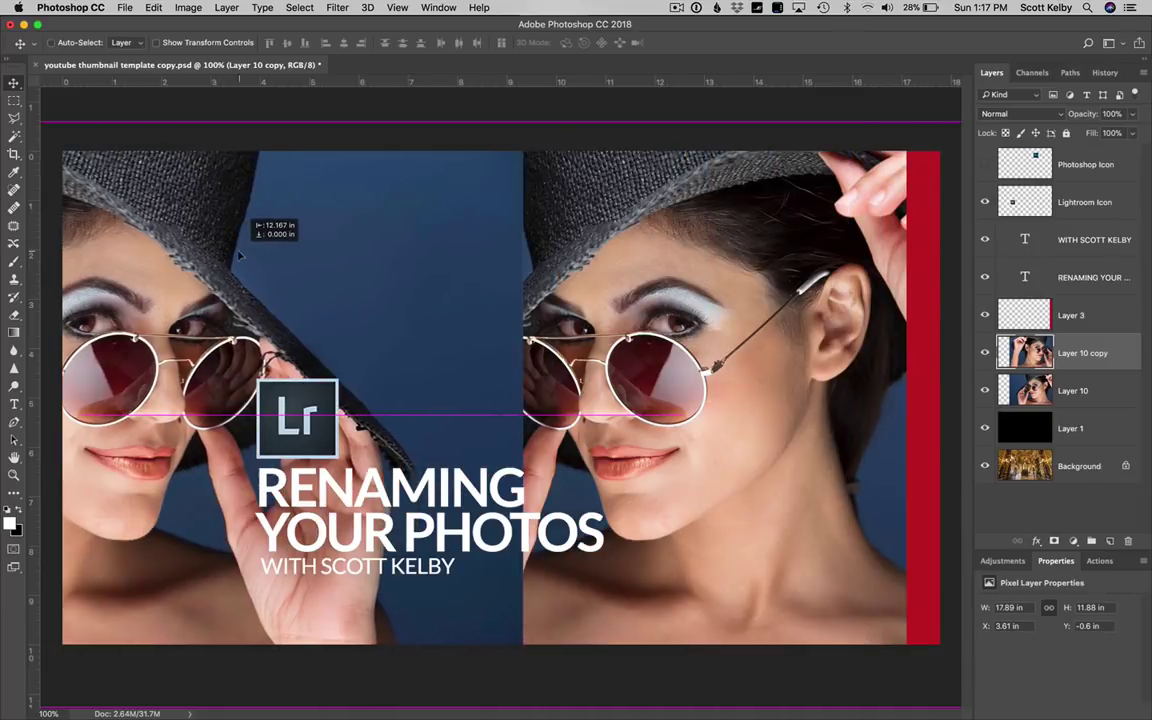
drag(393, 250, 186, 240)
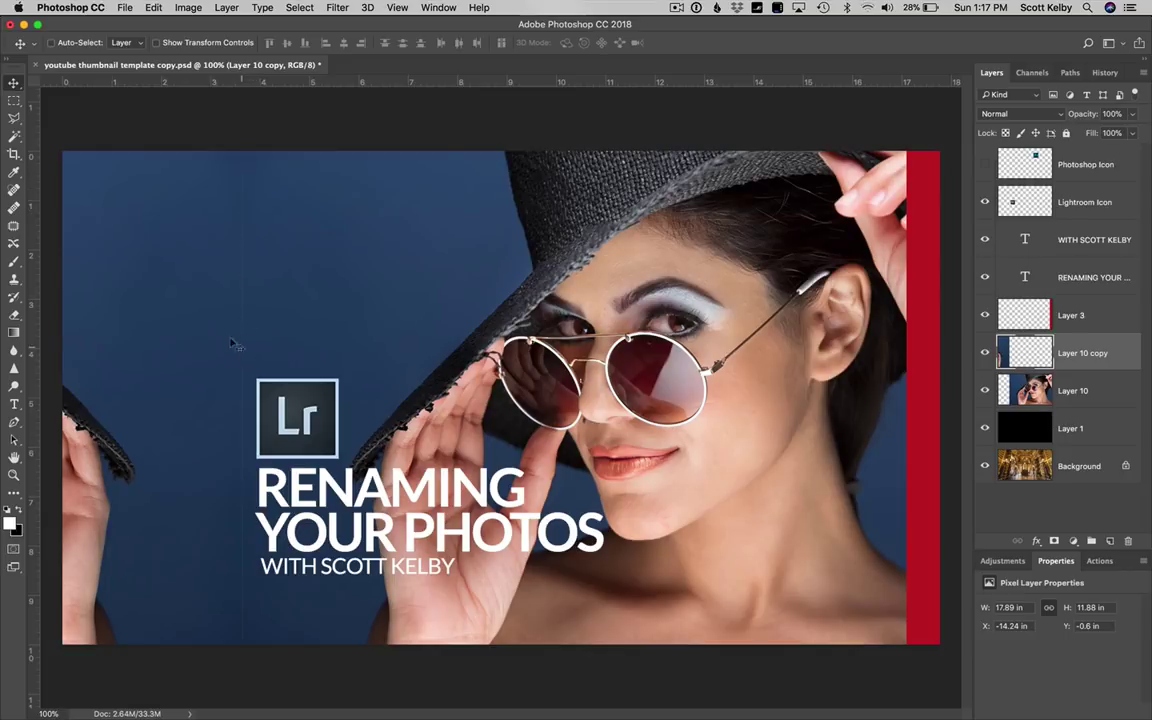
click(15, 100)
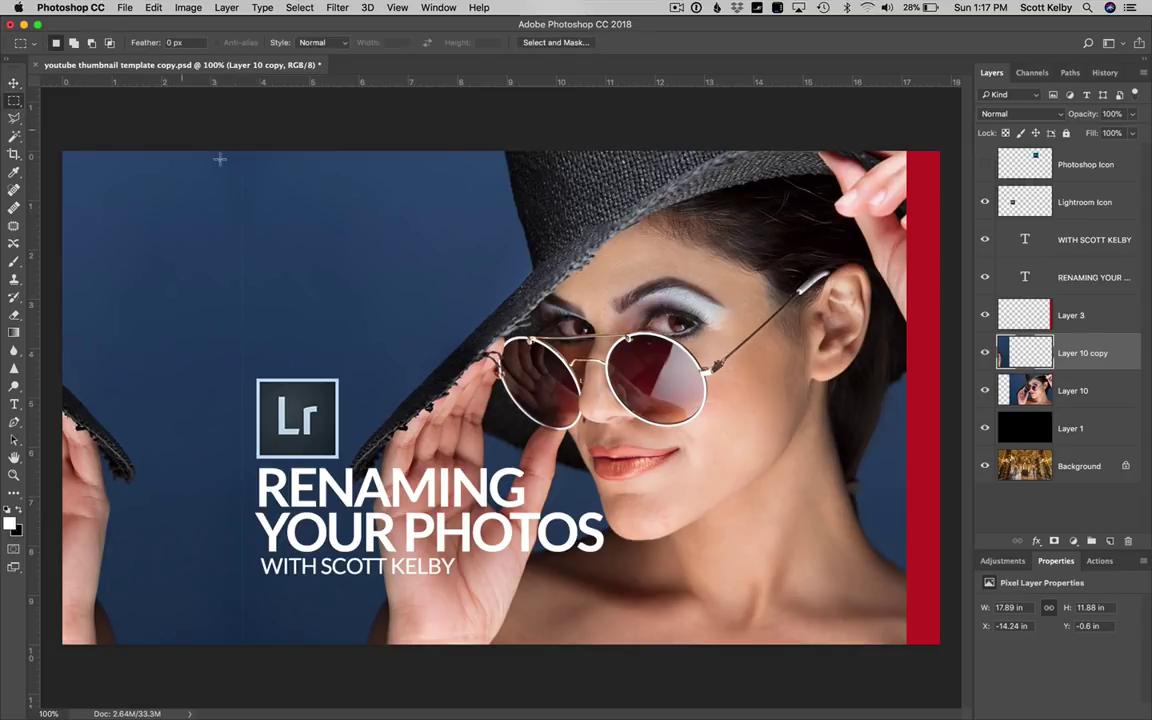
drag(241, 152, 245, 654)
key(Delete)
key(super+d)
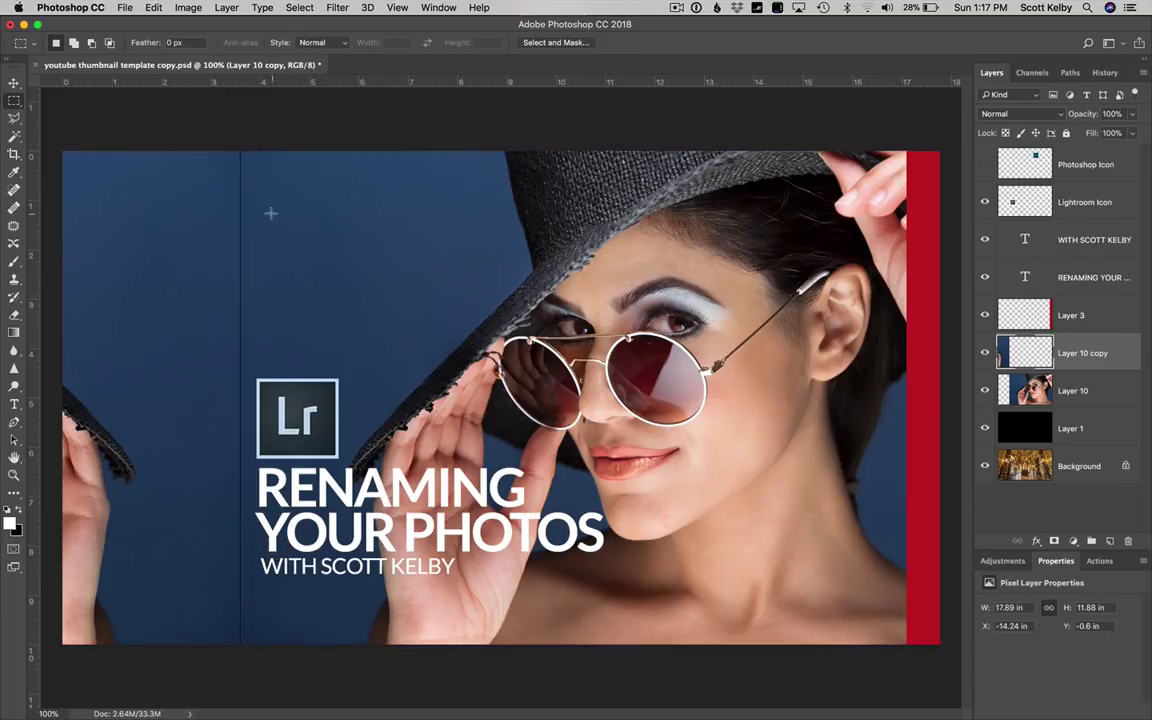
- Nudge the copy two pixels right to close the seam and merge it down into Layer 10
click(16, 85)
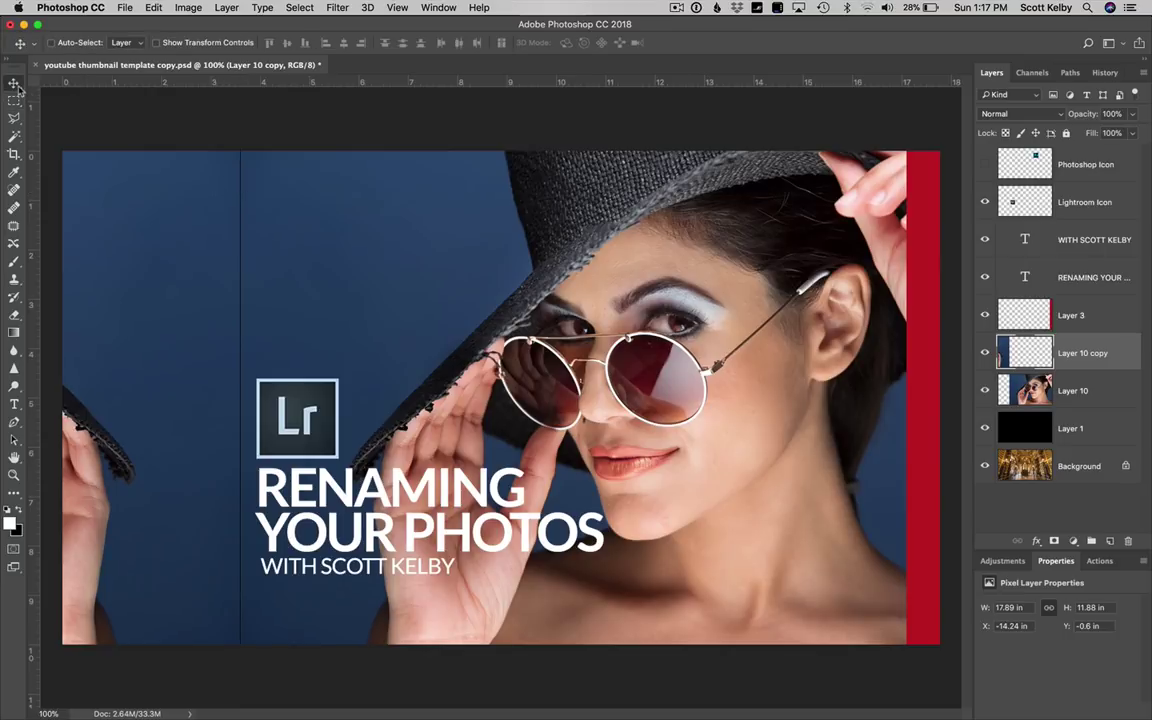
key(Right)
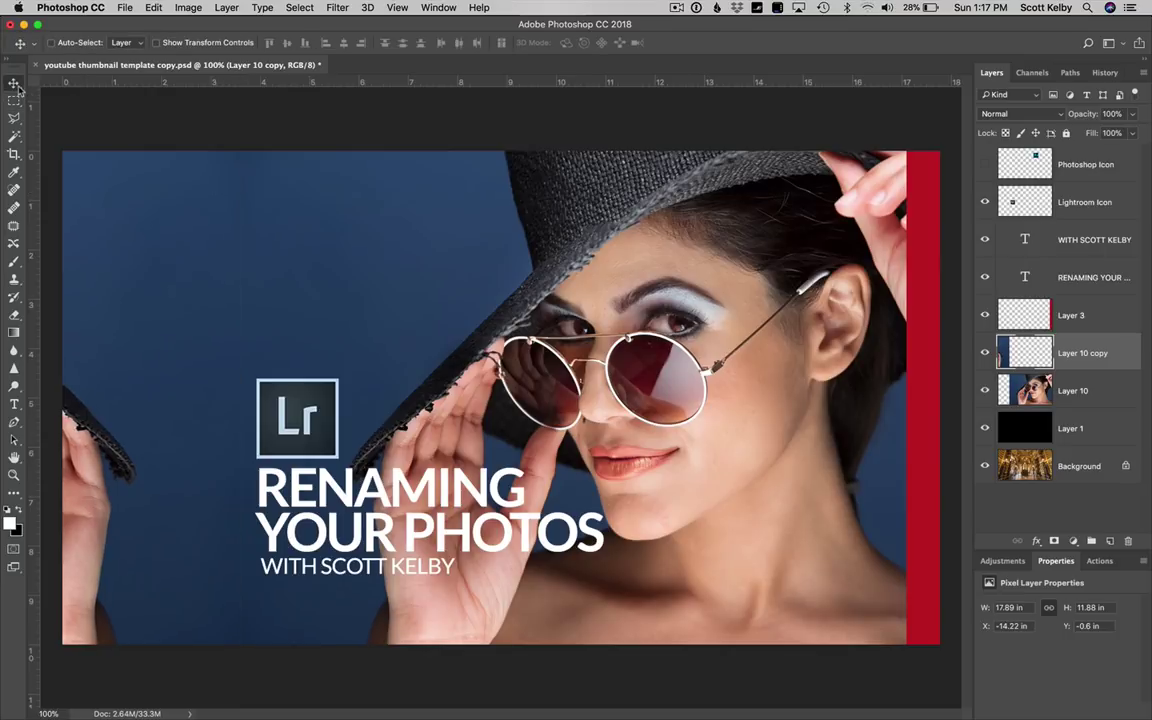
key(Right)
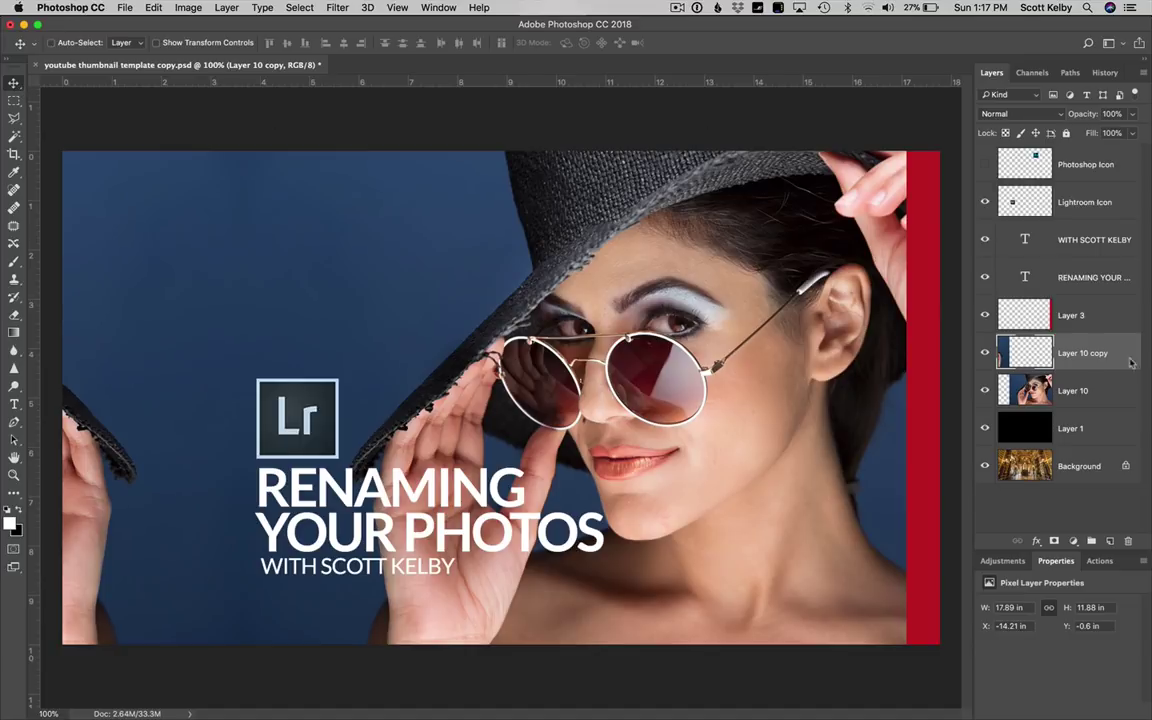
key(super+e)
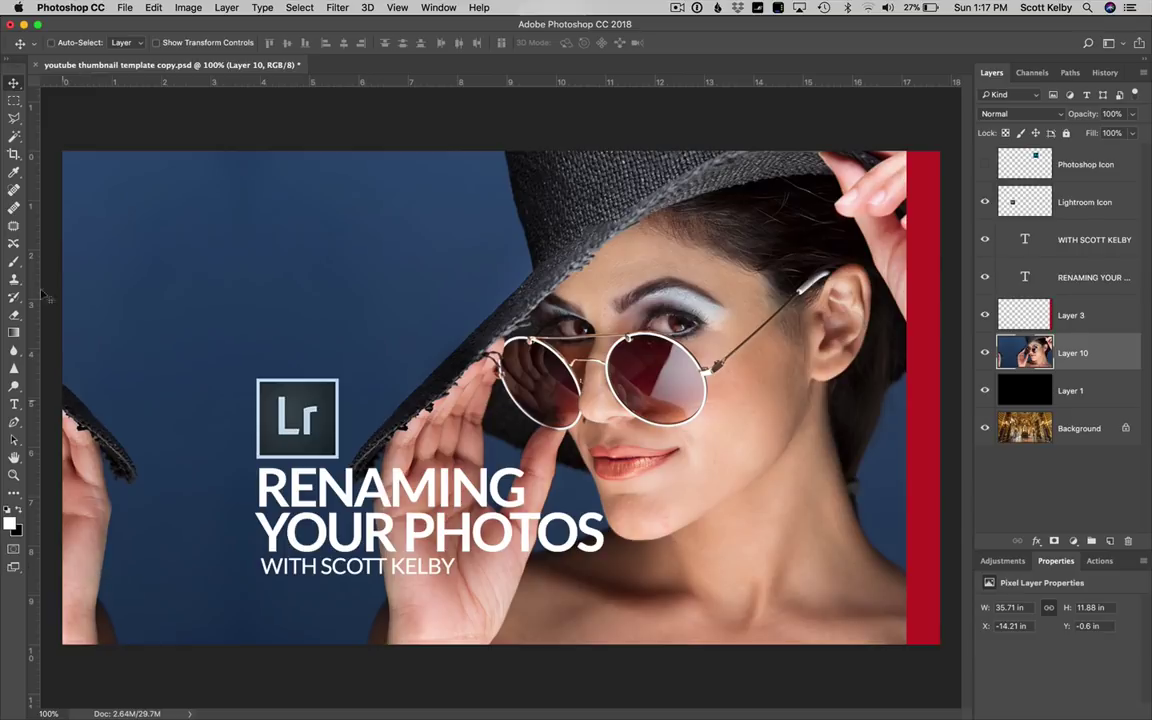
- Select the left-edge hat and hand strip, apply a Content-Aware fill, then undo it
click(14, 101)
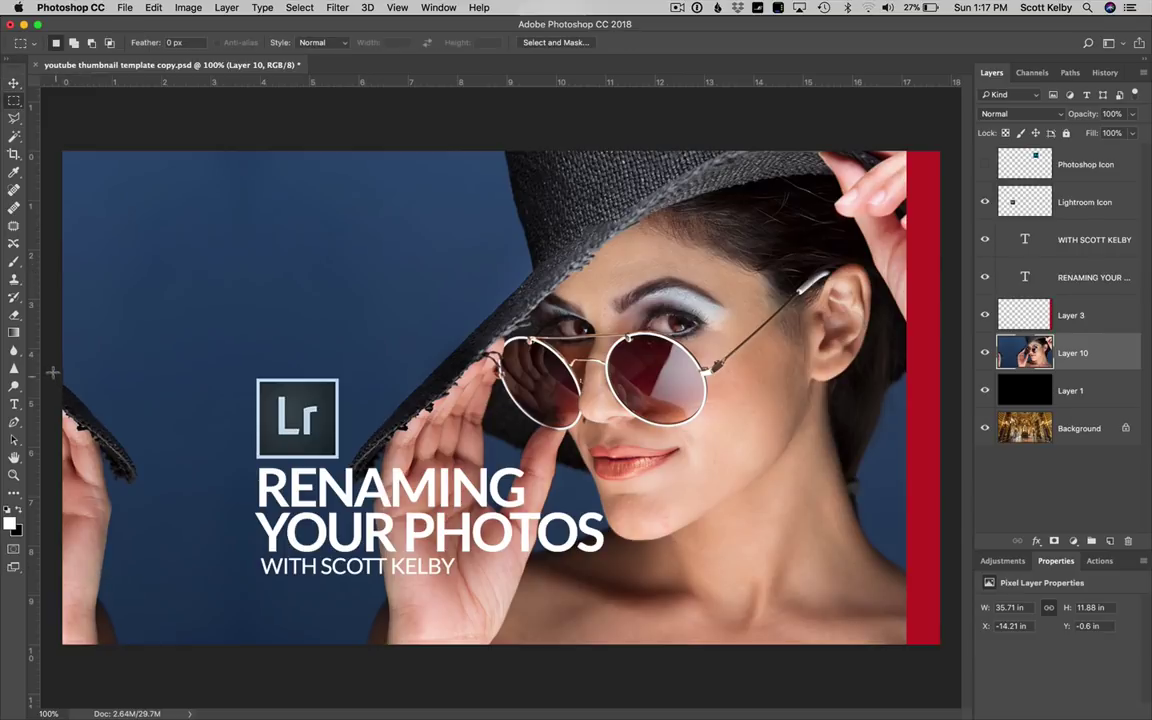
drag(55, 369, 138, 664)
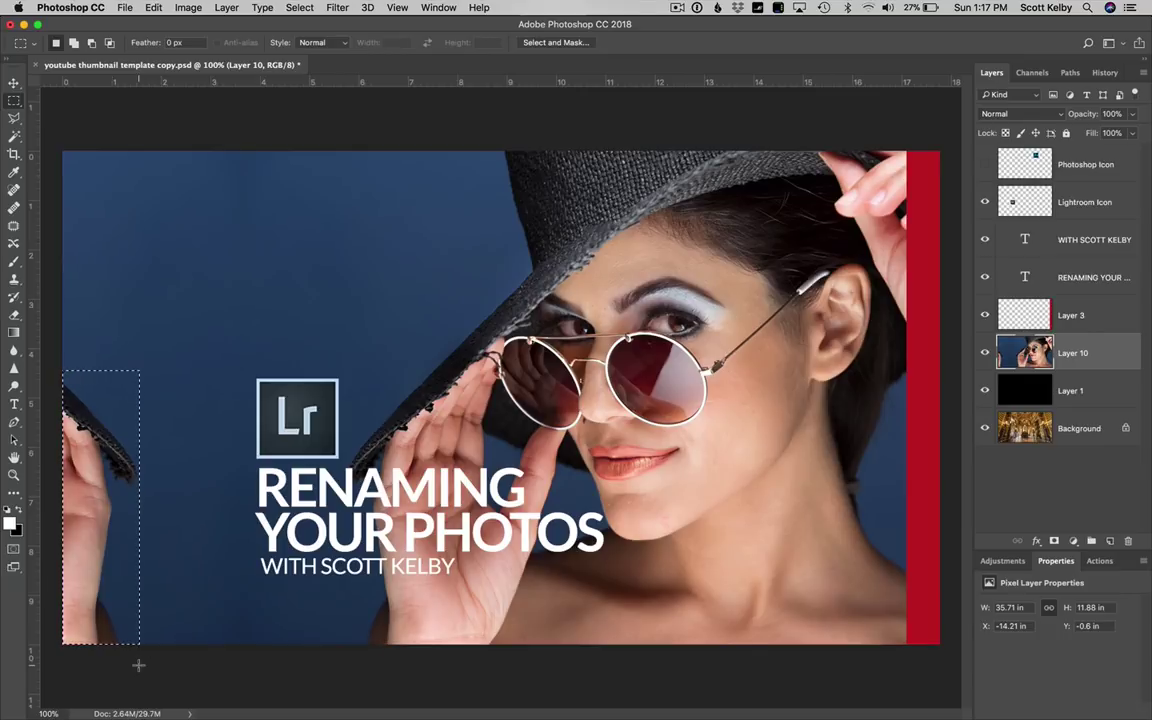
click(145, 8)
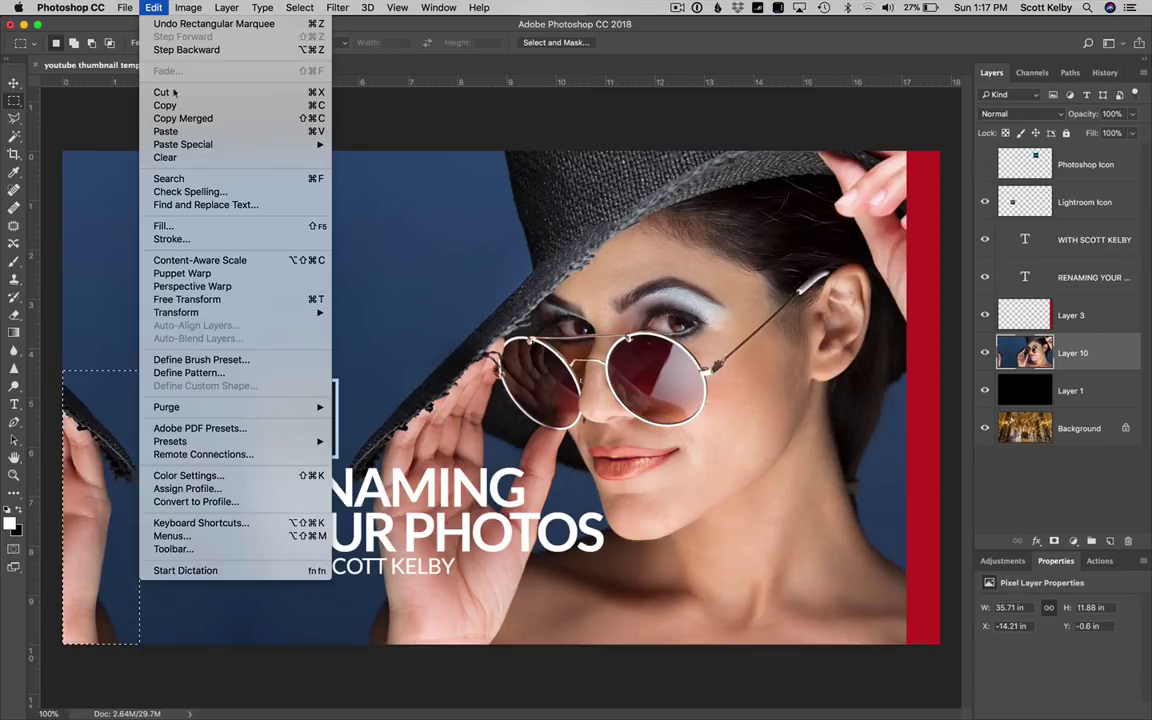
click(185, 226)
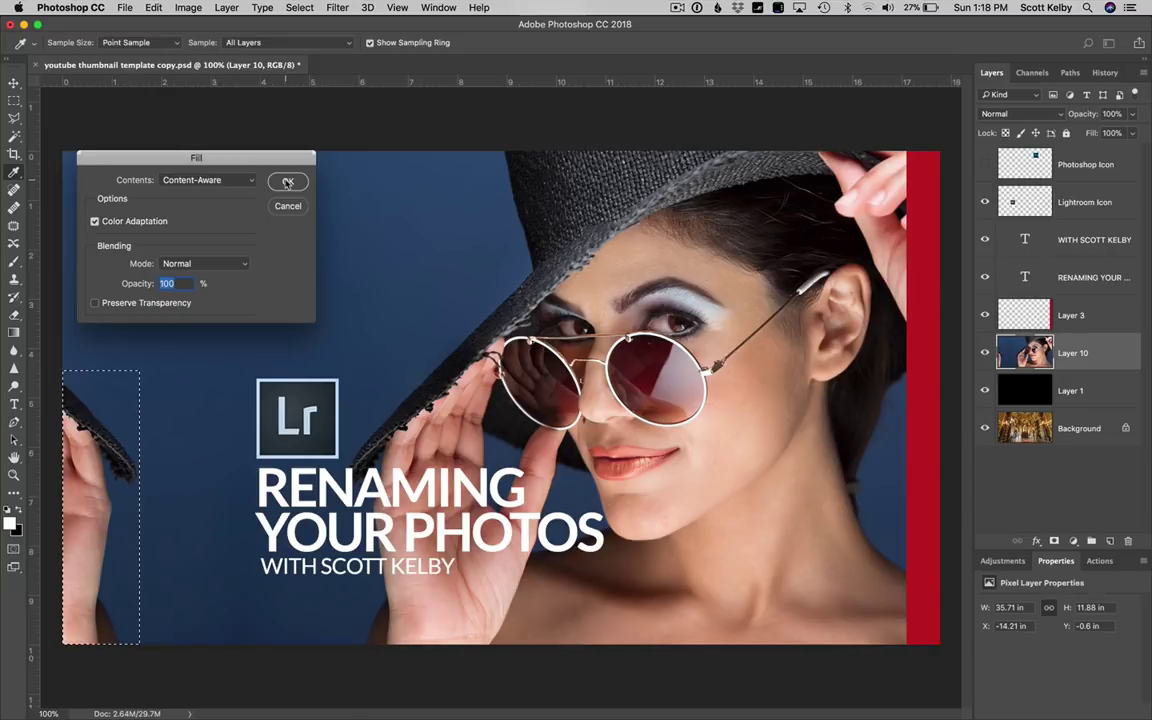
click(287, 182)
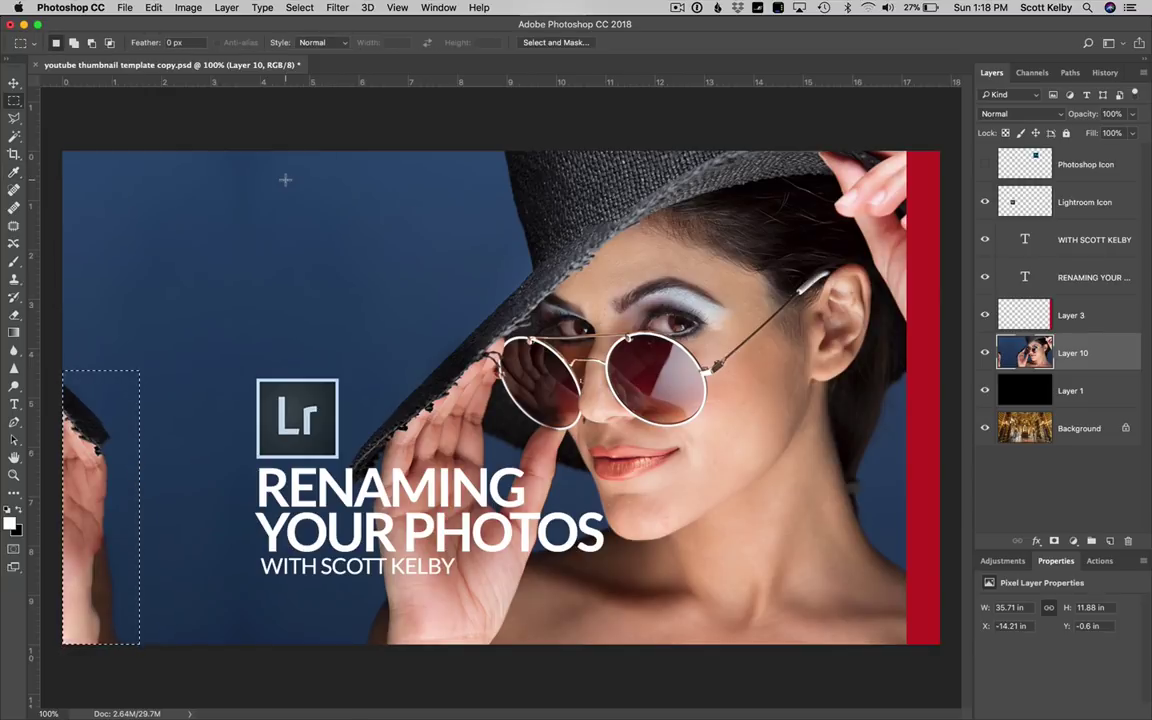
click(153, 7)
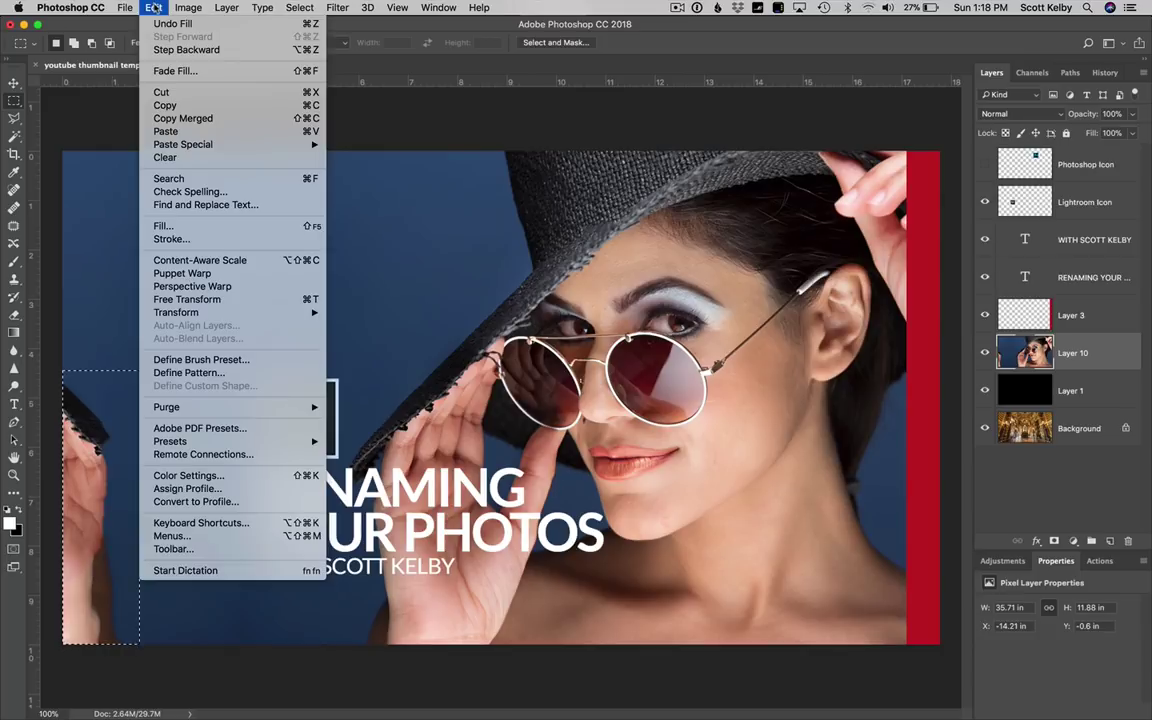
click(157, 24)
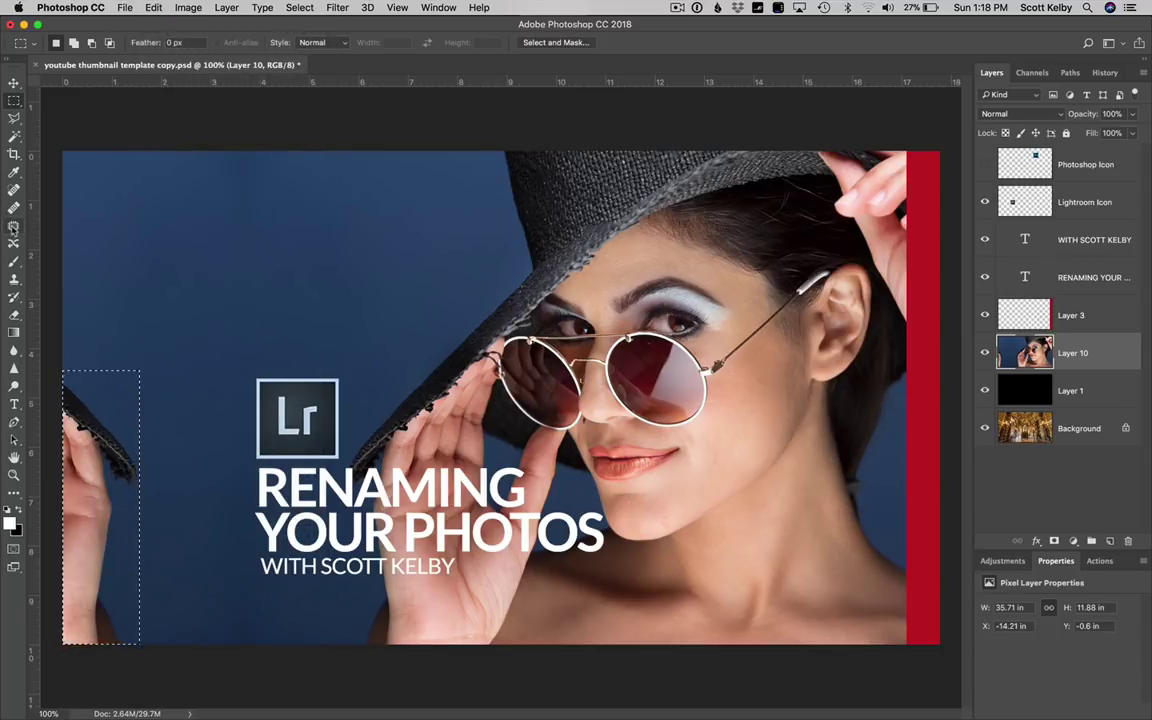
click(13, 227)
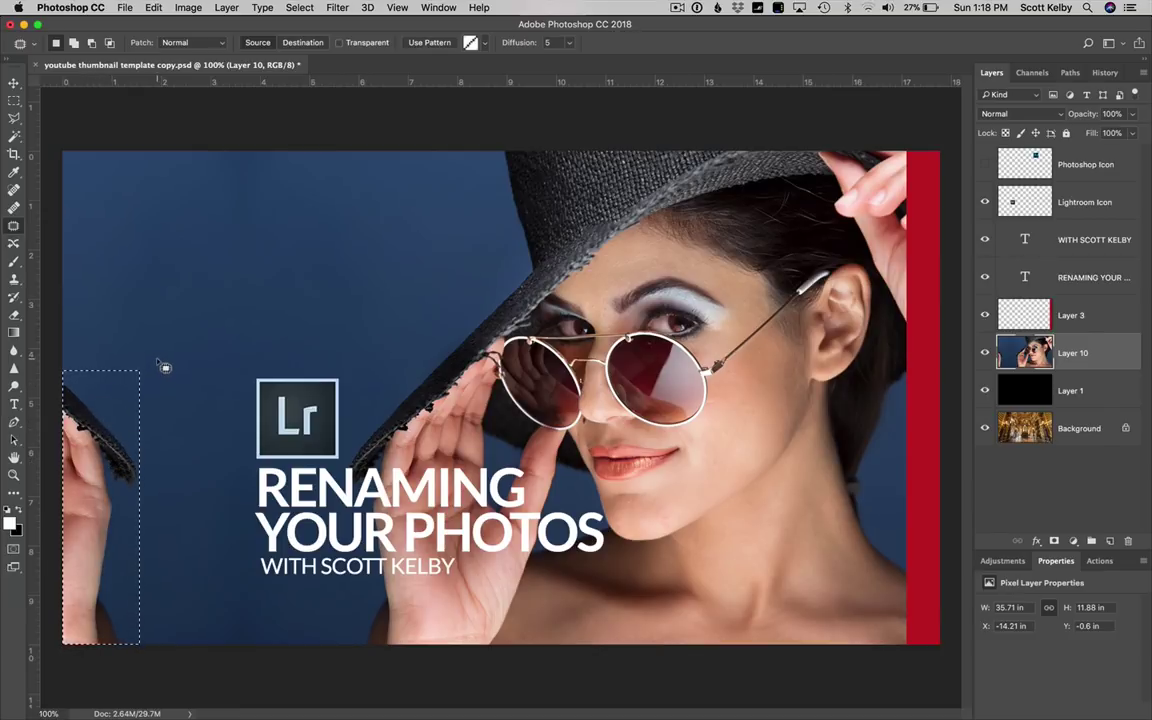
- Outline the left-edge hand, patch it with blue from the right, then undo the smeared result
key(super+d)
mouse_move(70, 373)
mouse_down()
mouse_move(153, 471)
mouse_move(137, 634)
mouse_move(66, 671)
mouse_up()
drag(22, 459, 22, 459)
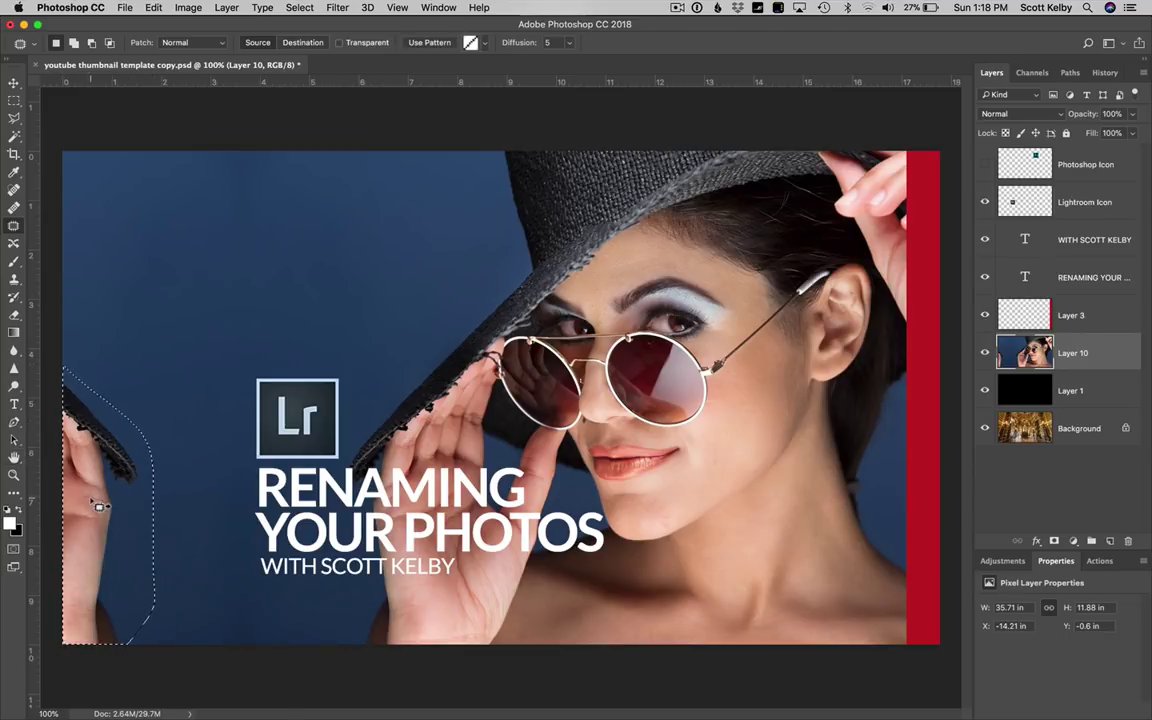
drag(95, 504, 188, 503)
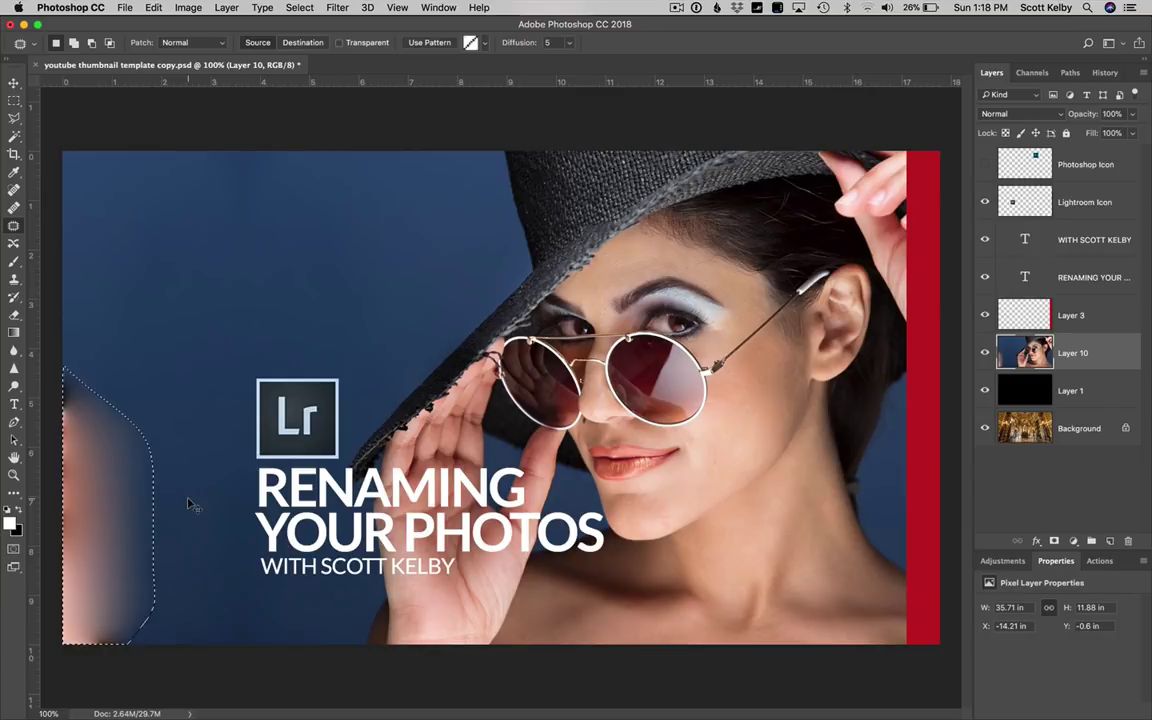
key(super+z)
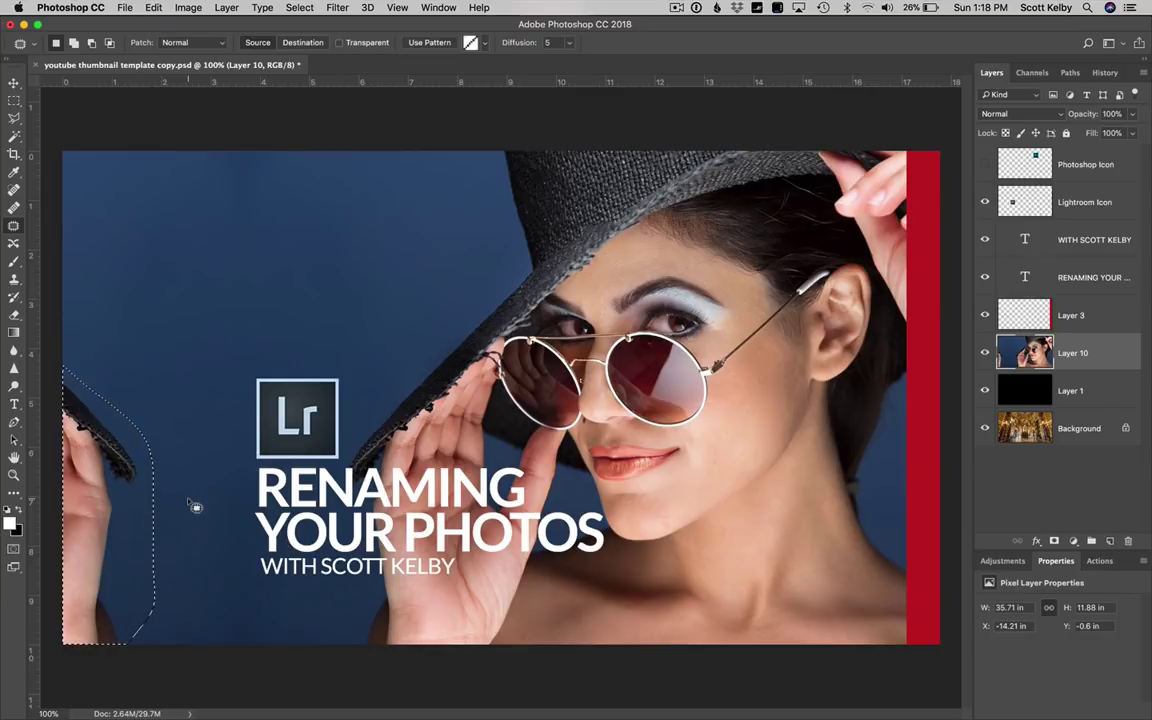
- Set Patch to Content-Aware and patch the hand, left edge and hat brim with blue backdrop
click(208, 44)
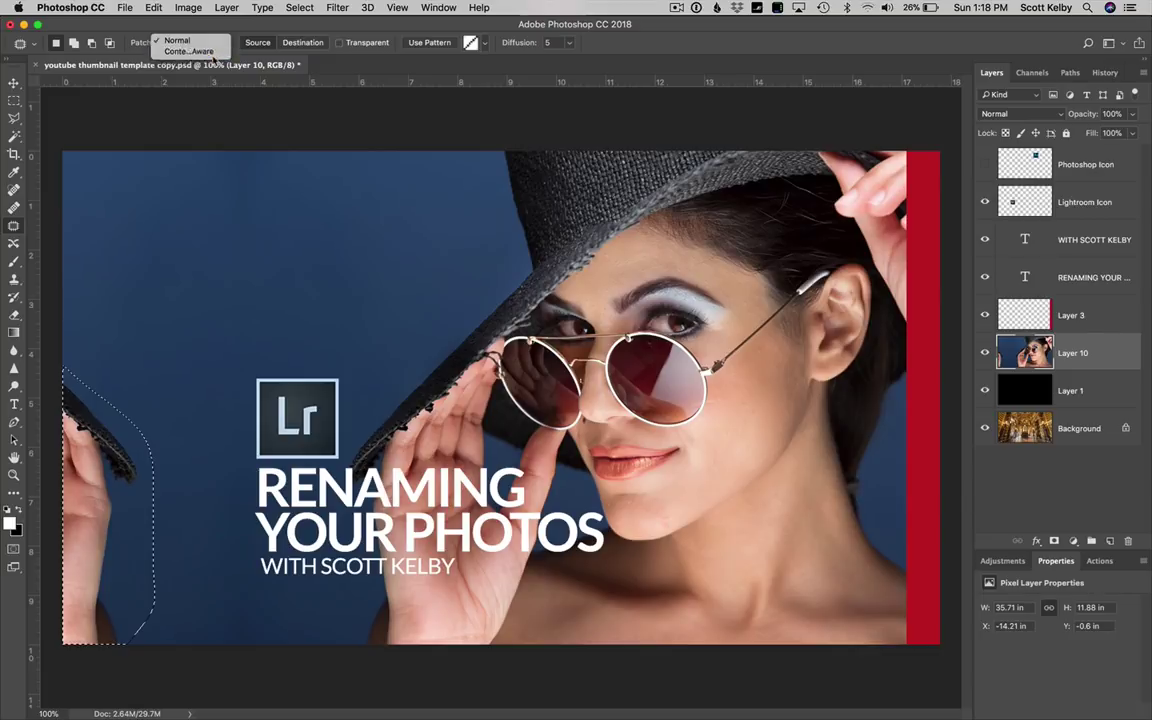
click(214, 55)
drag(124, 463, 202, 484)
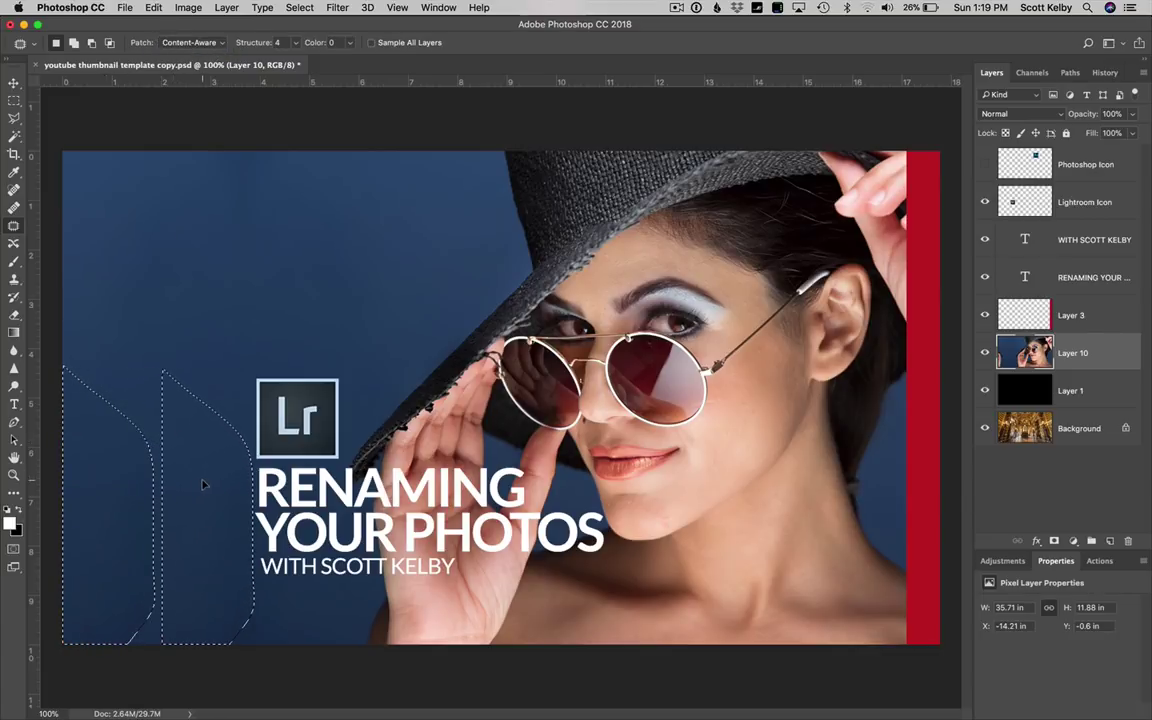
key(super+d)
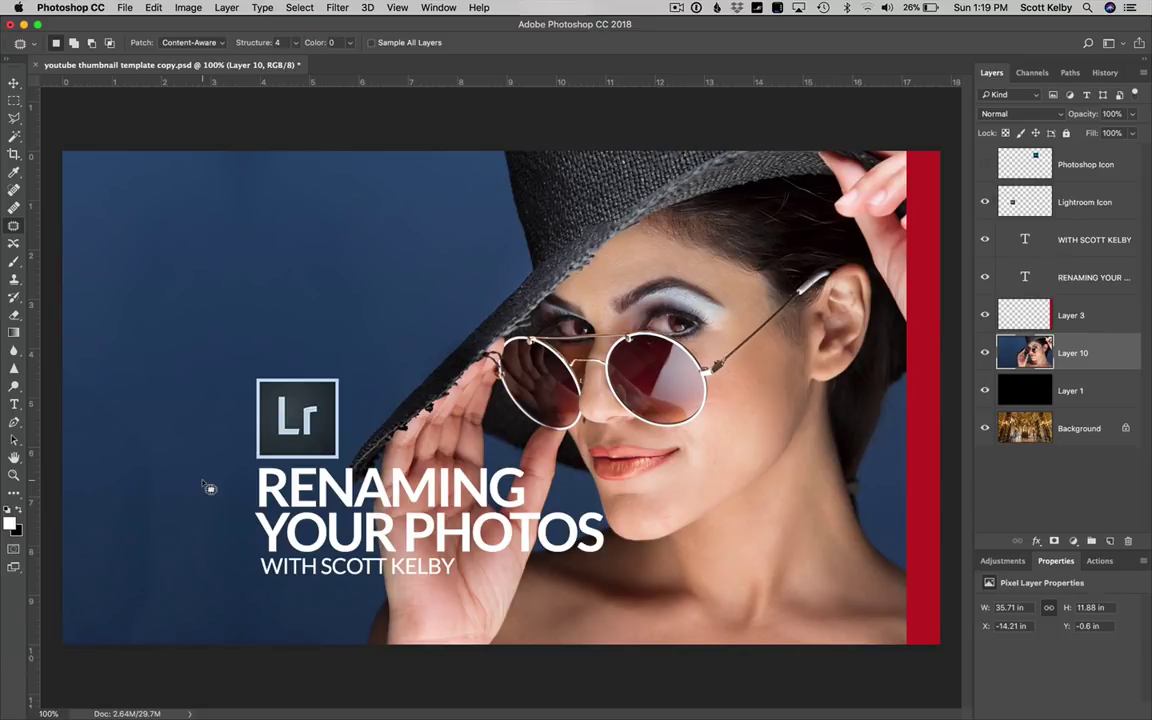
mouse_move(209, 487)
mouse_down()
mouse_move(62, 560)
mouse_move(62, 450)
mouse_move(100, 400)
mouse_move(215, 485)
mouse_up()
mouse_move(183, 347)
mouse_down()
mouse_move(165, 252)
mouse_move(198, 267)
mouse_up()
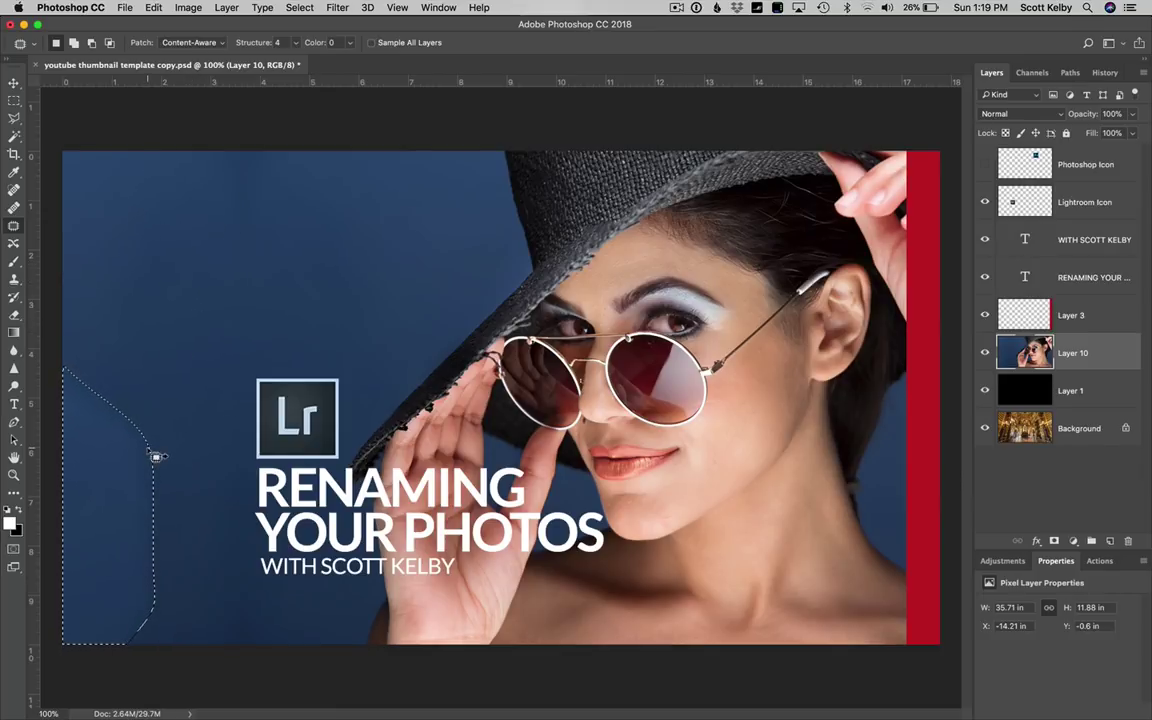
drag(154, 455, 228, 503)
key(super+d)
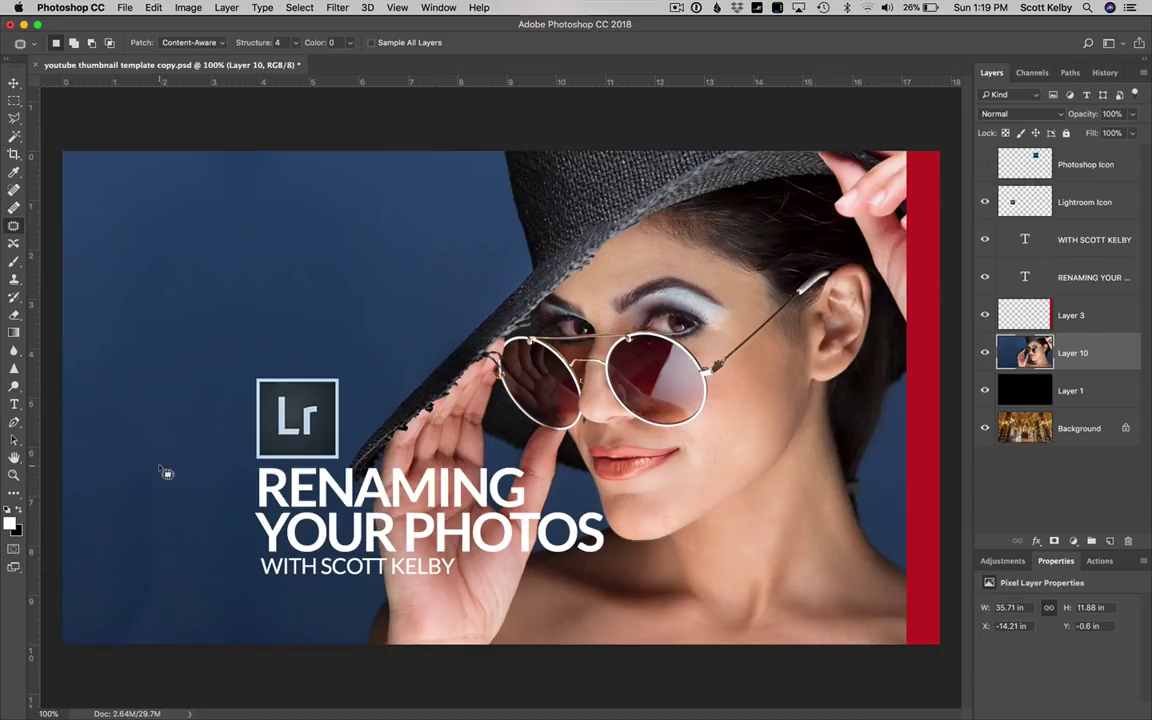
- Try patching blotchy blue areas on the left and top-left, undoing unsatisfactory attempts
mouse_move(163, 438)
mouse_down()
mouse_move(173, 575)
mouse_move(156, 628)
mouse_move(134, 544)
mouse_move(123, 383)
mouse_up()
drag(156, 474, 200, 330)
key(super+d)
key(super+z)
drag(172, 566, 210, 565)
key(super+d)
mouse_move(282, 145)
mouse_down()
mouse_move(279, 211)
mouse_move(239, 261)
mouse_move(204, 160)
mouse_move(404, 198)
mouse_up()
key(super+d)
key(super+z)
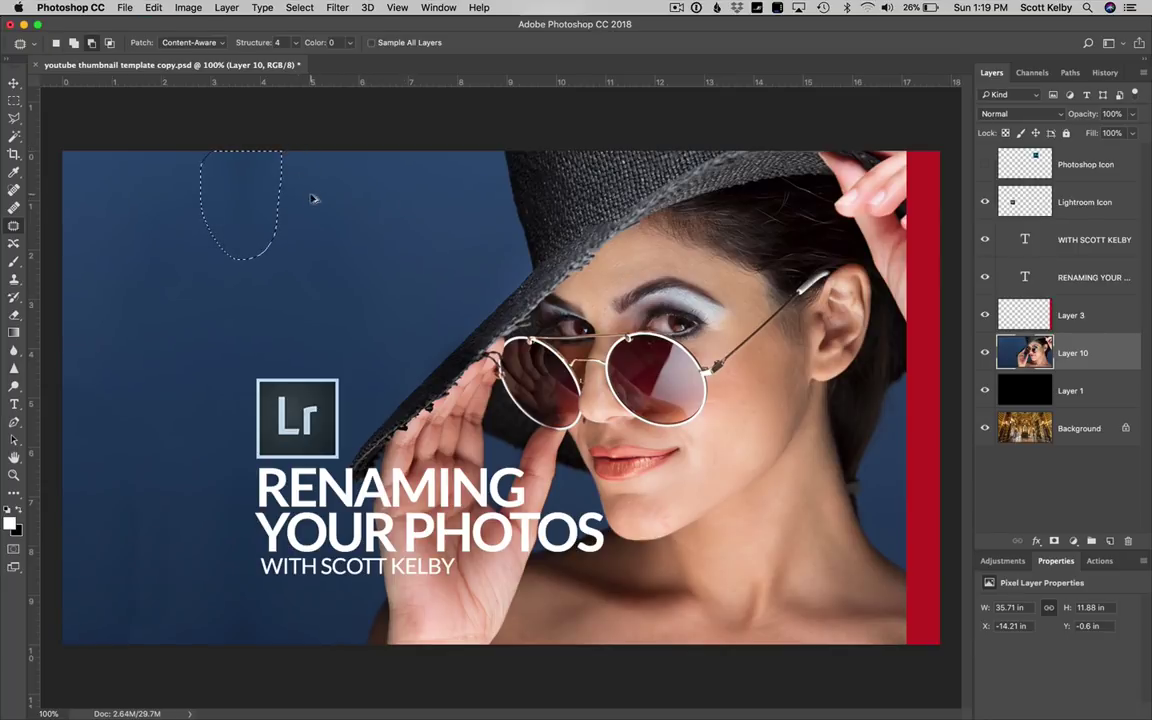
key(super+d)
key(super+z)
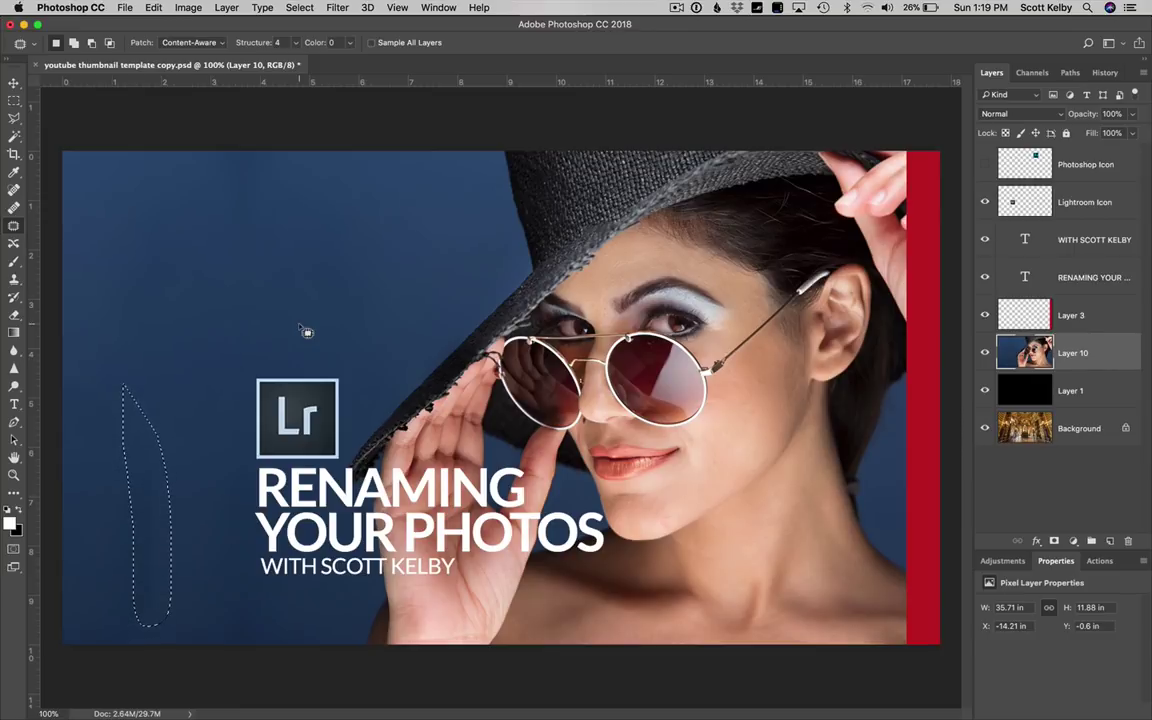
- Switch Patch back to Normal and patch the lower-left streak and a top blotch
click(216, 44)
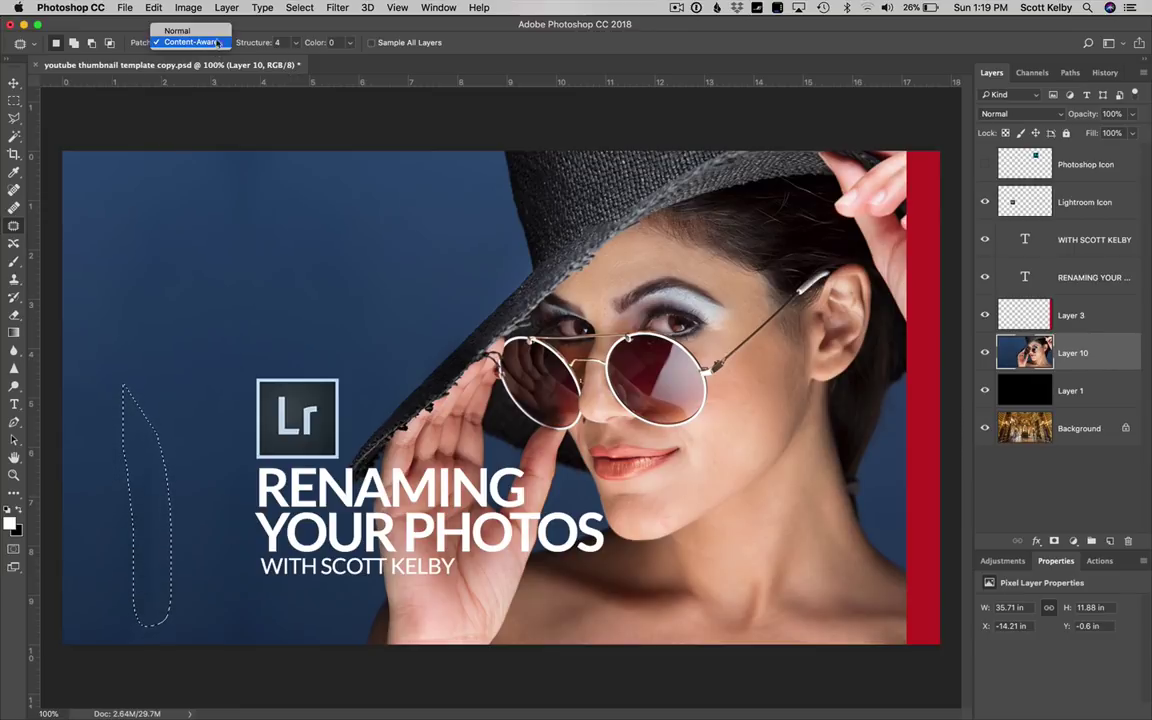
click(190, 27)
drag(159, 496, 205, 494)
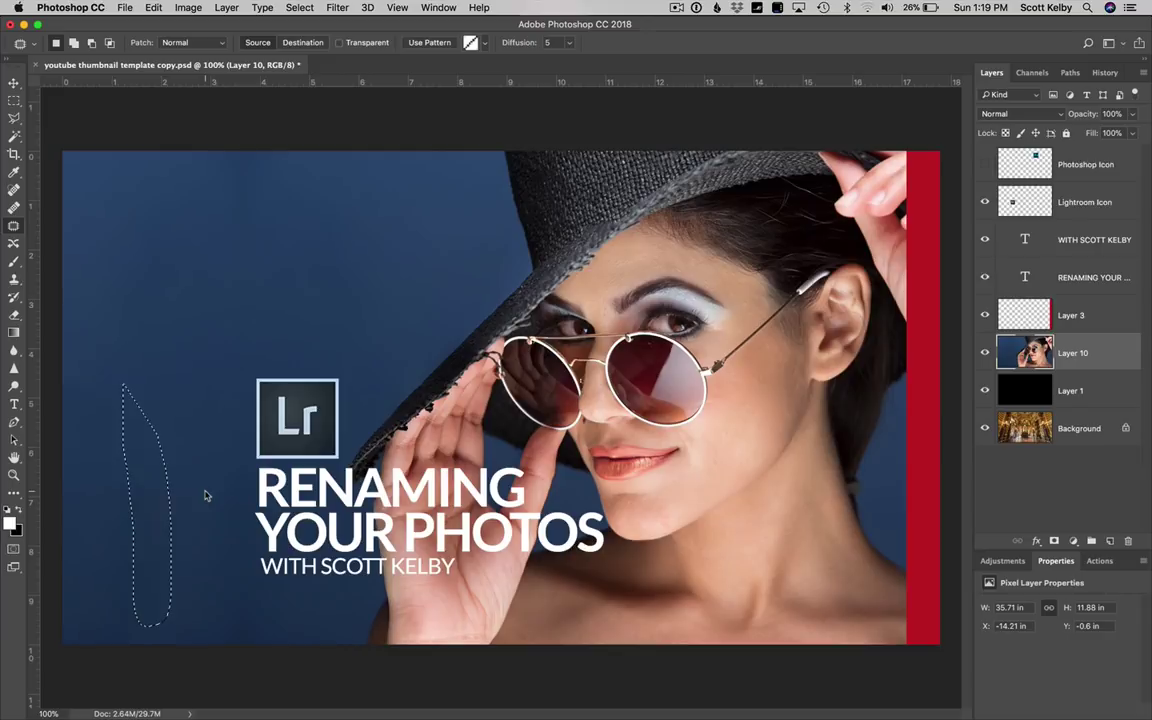
key(super+d)
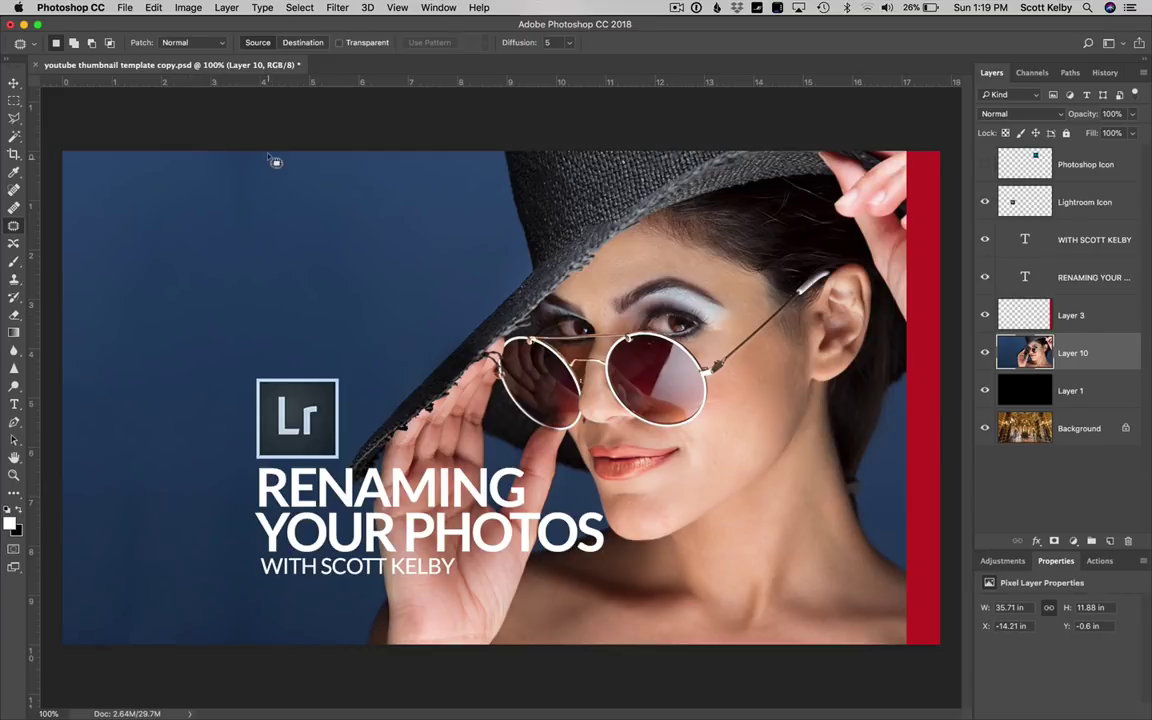
drag(215, 237, 196, 152)
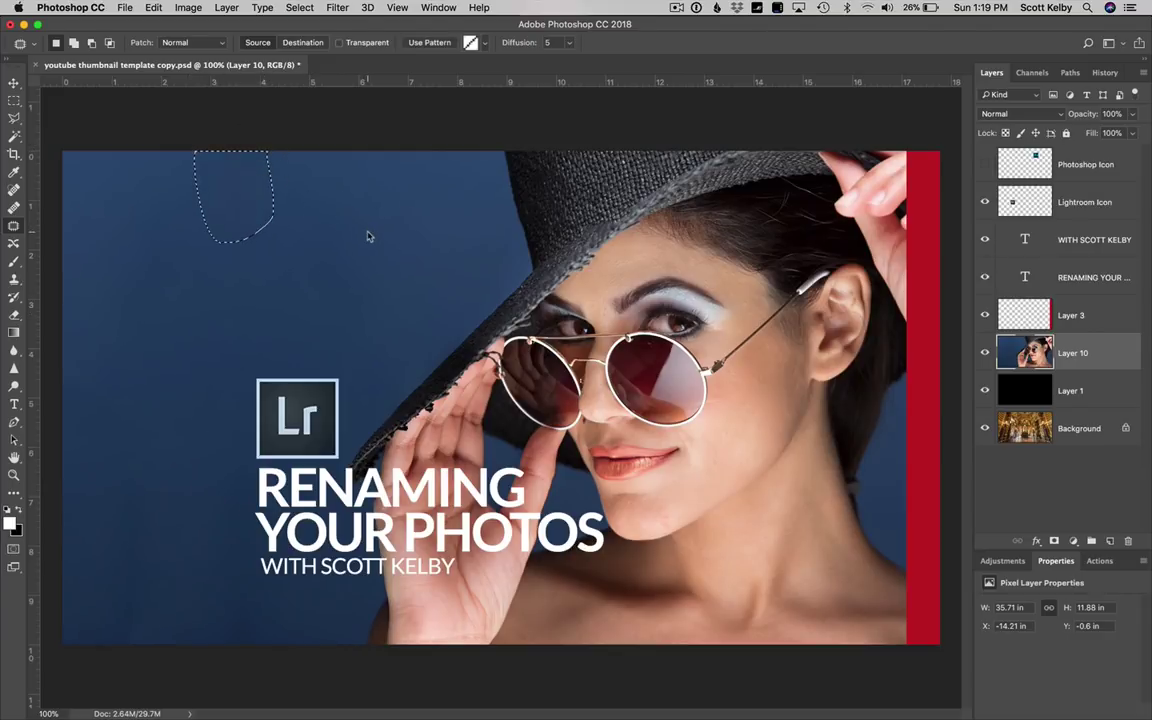
key(super+d)
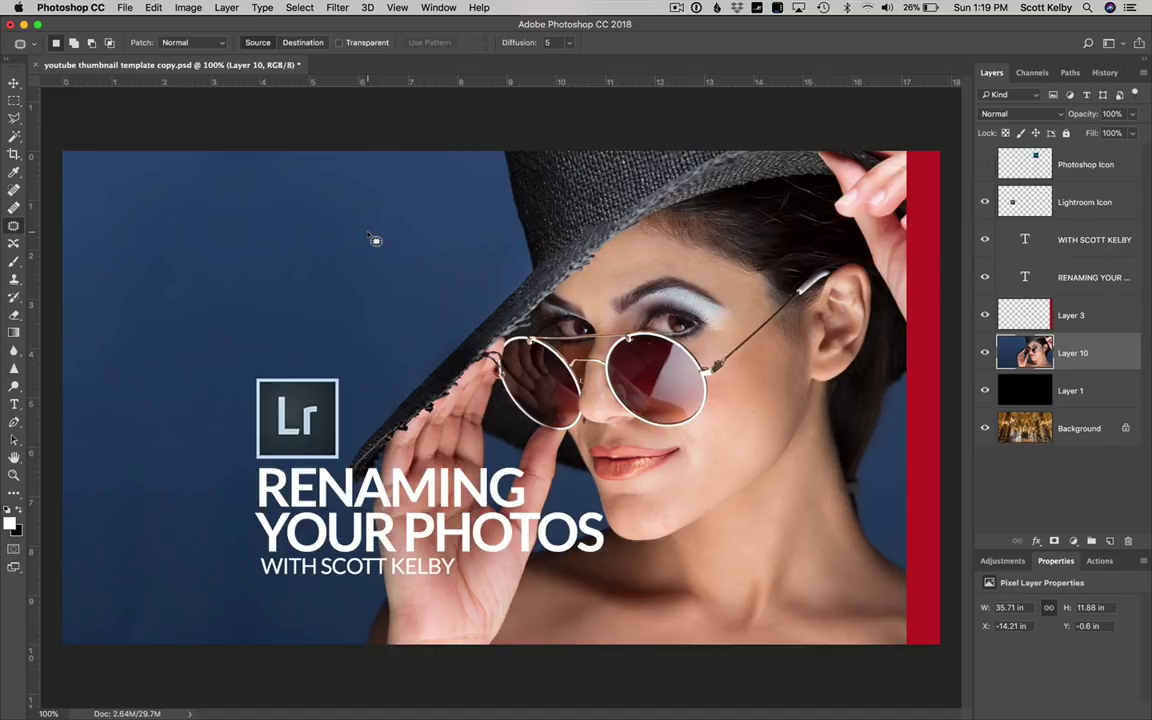